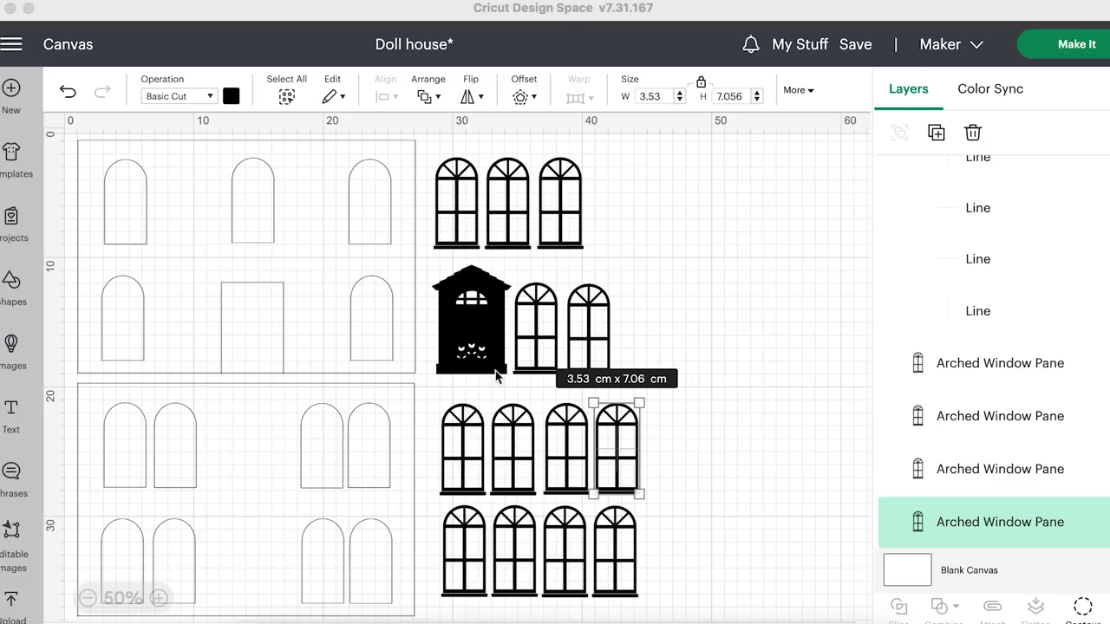
Step: Reposition the upper wall panel with its window and door outlines just above the lower wall panel
click(315, 299)
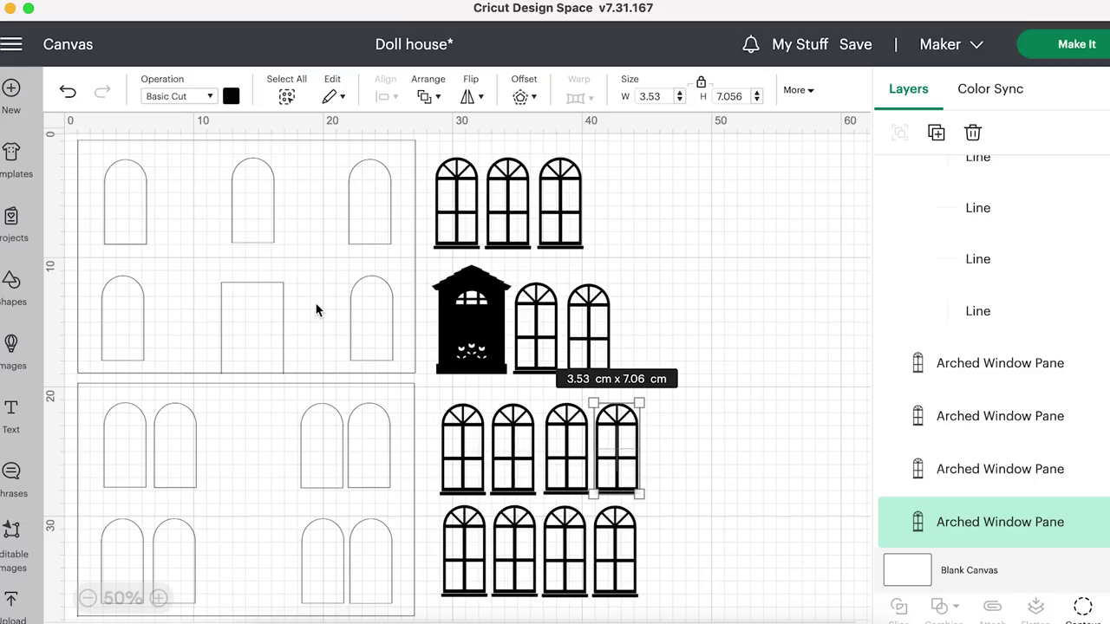
drag(317, 291, 322, 287)
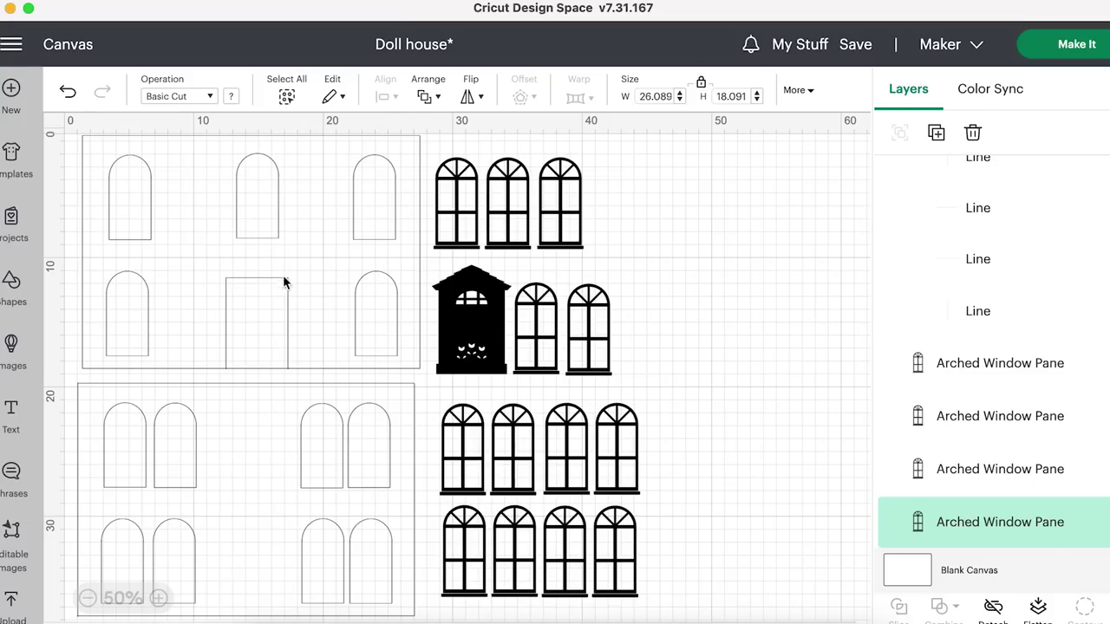
key(Left)
key(Left)
key(Left)
key(Left)
key(Down)
key(Down)
key(Down)
key(Down)
key(Down)
key(Down)
key(Down)
key(Down)
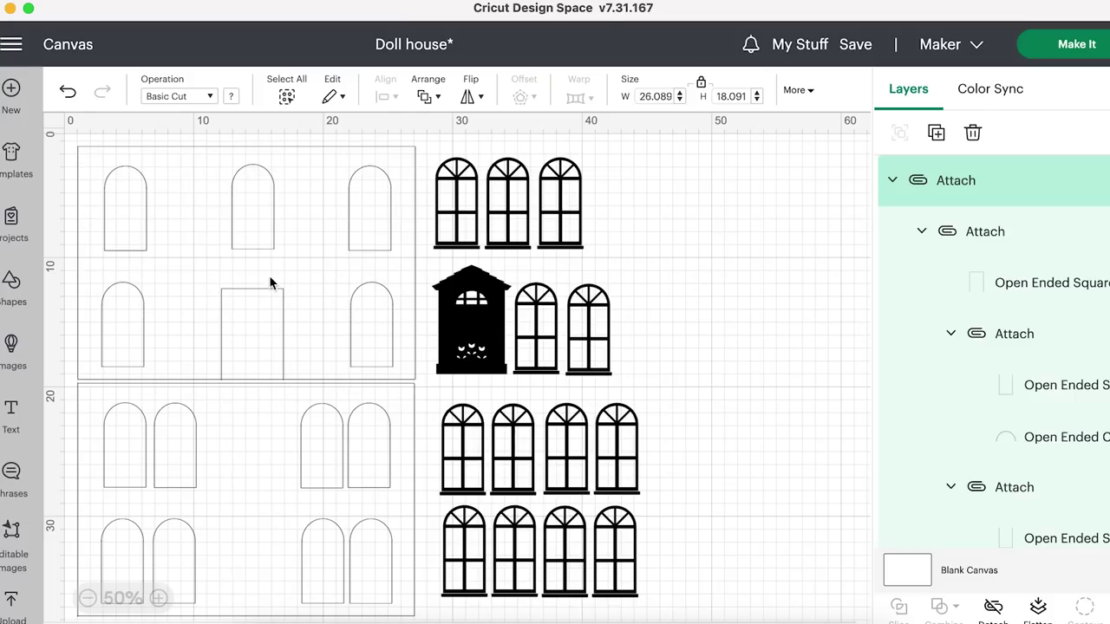
key(super+z)
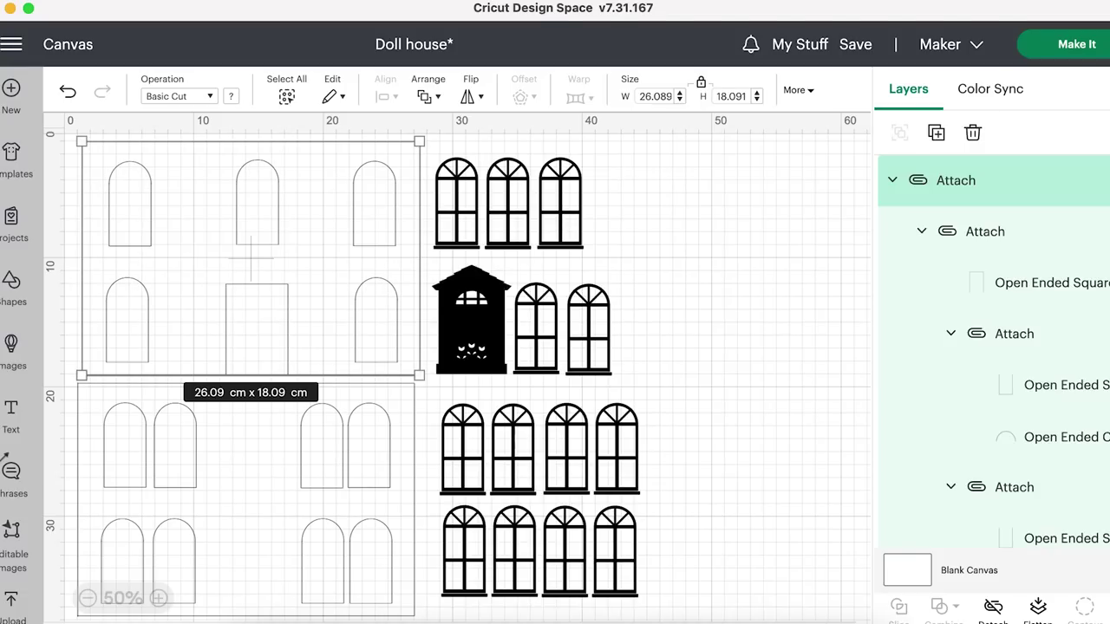
Step: Browse the shapes library down to the open-ended shapes included with the subscription
click(11, 286)
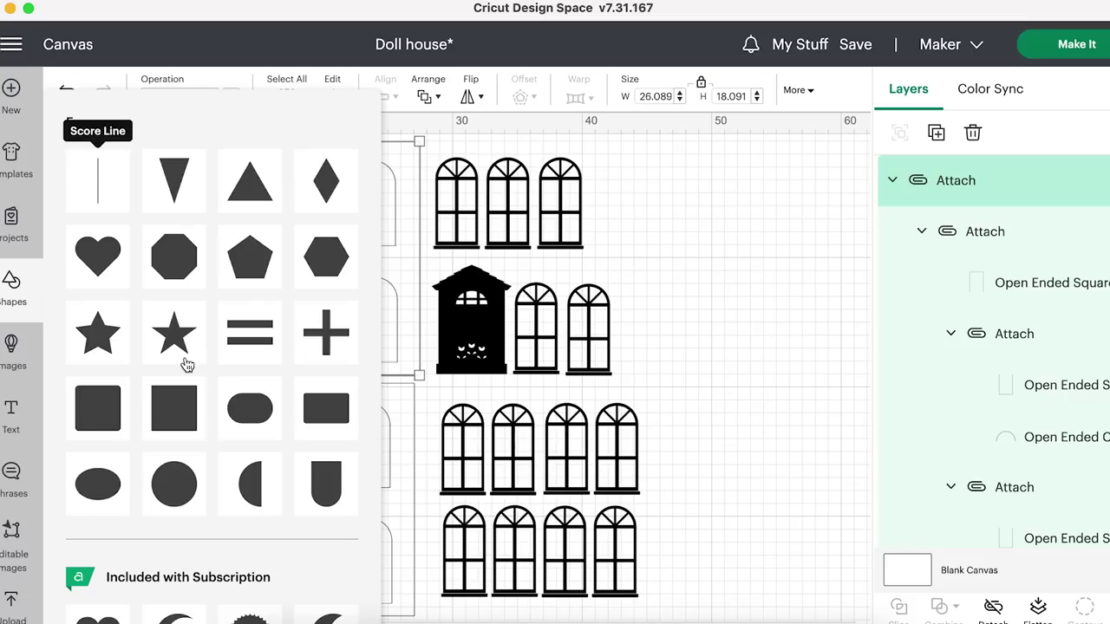
scroll(188, 365, down, 5)
scroll(191, 366, down, 20)
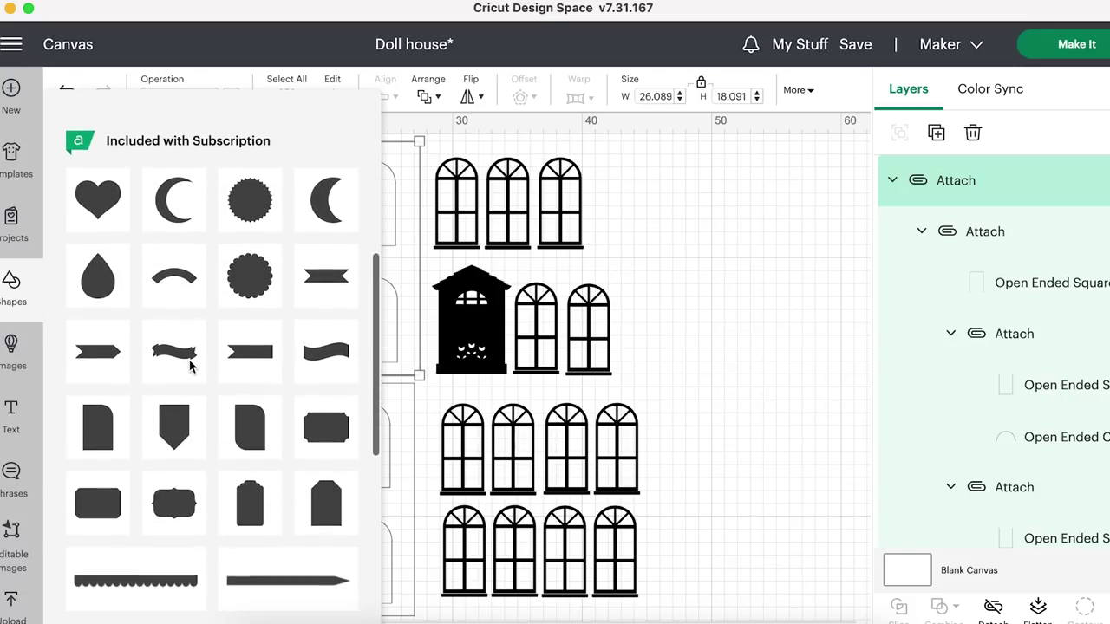
scroll(191, 369, down, 3)
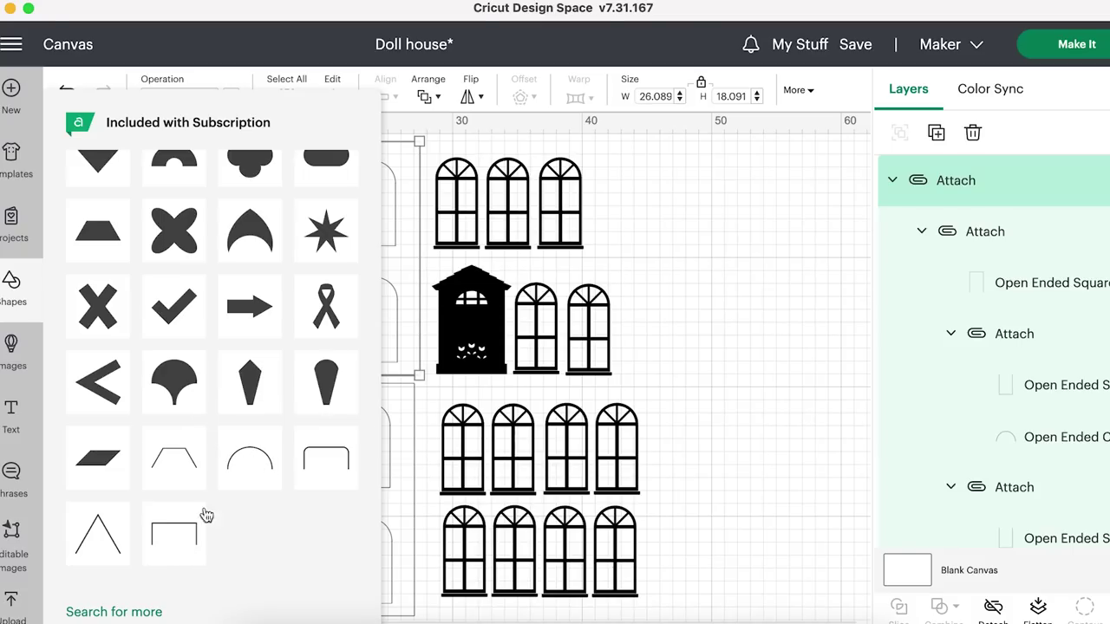
click(660, 335)
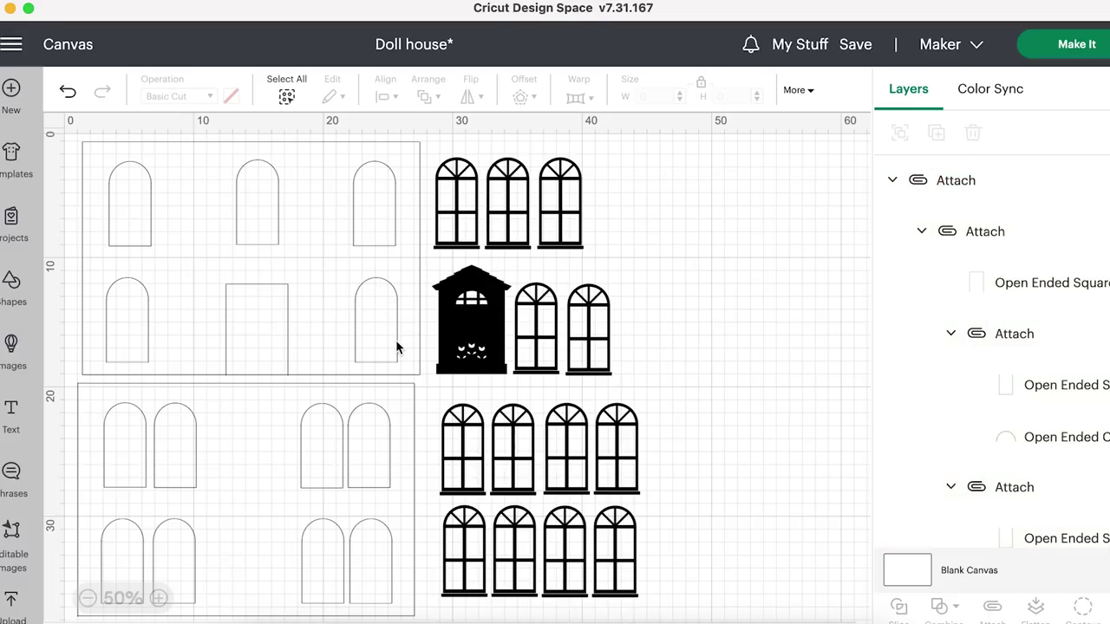
Step: Detach the upper wall's outlines and move the open-ended square door opening so it rests on the wall's base line
click(319, 294)
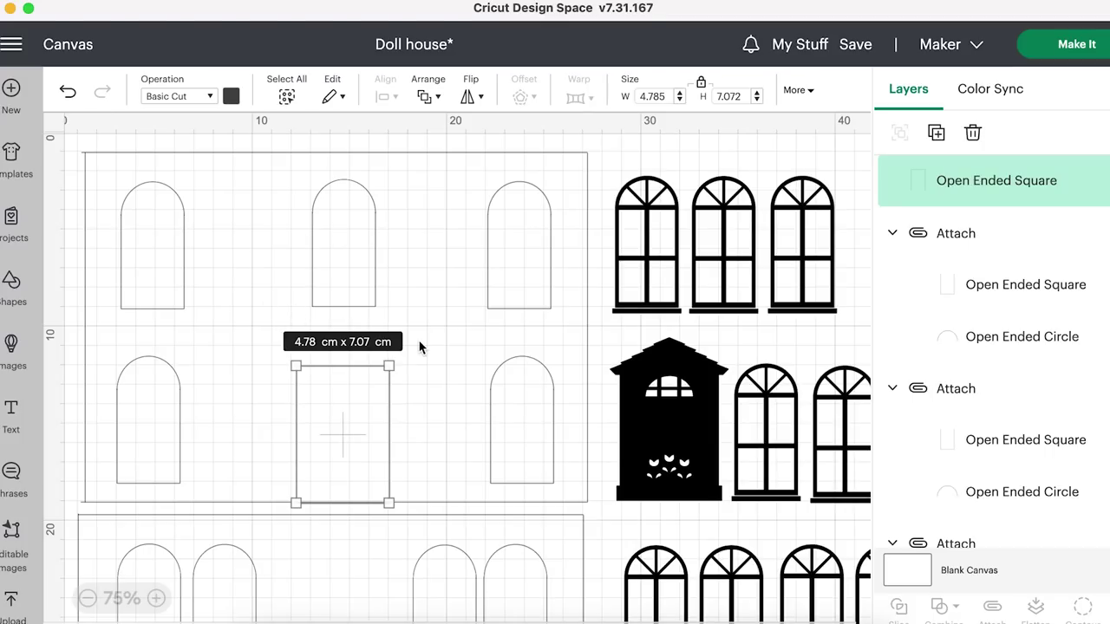
click(433, 438)
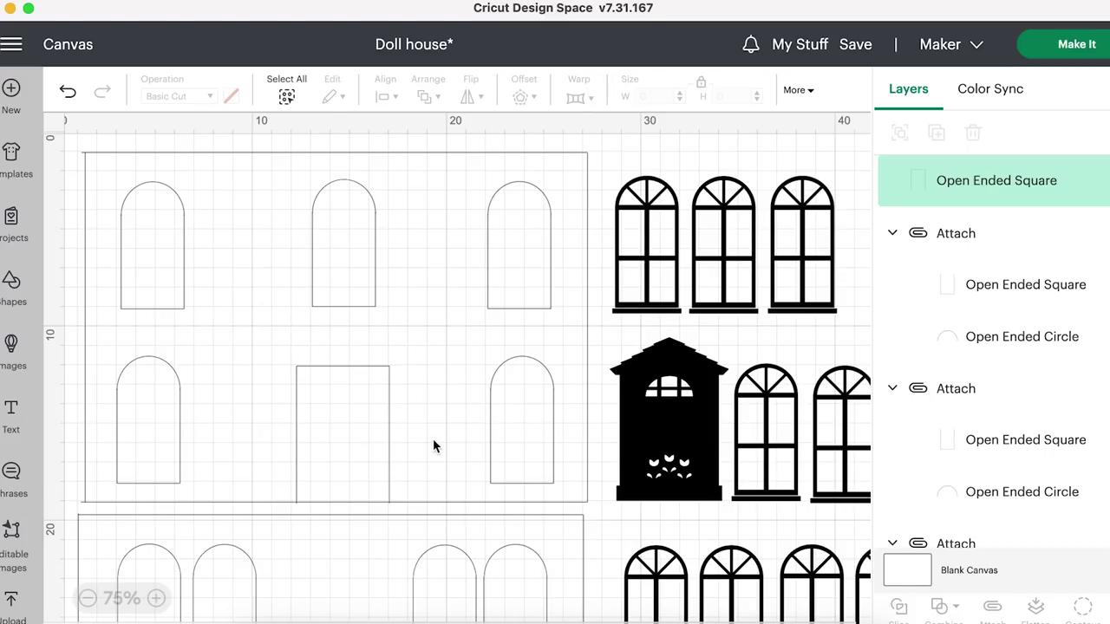
click(330, 434)
drag(330, 433, 340, 392)
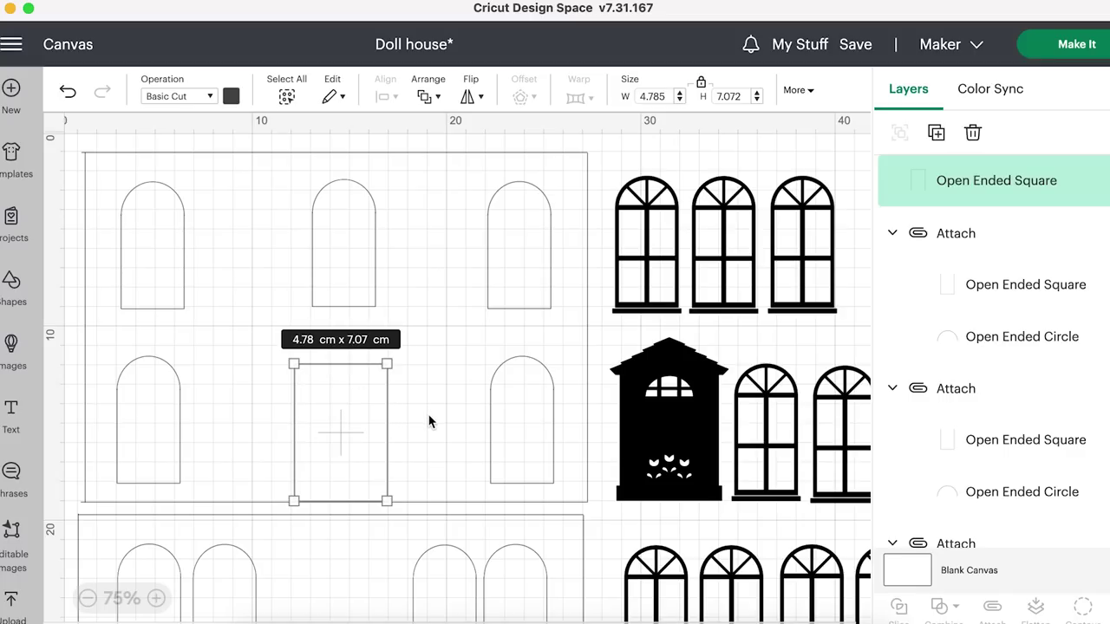
click(429, 421)
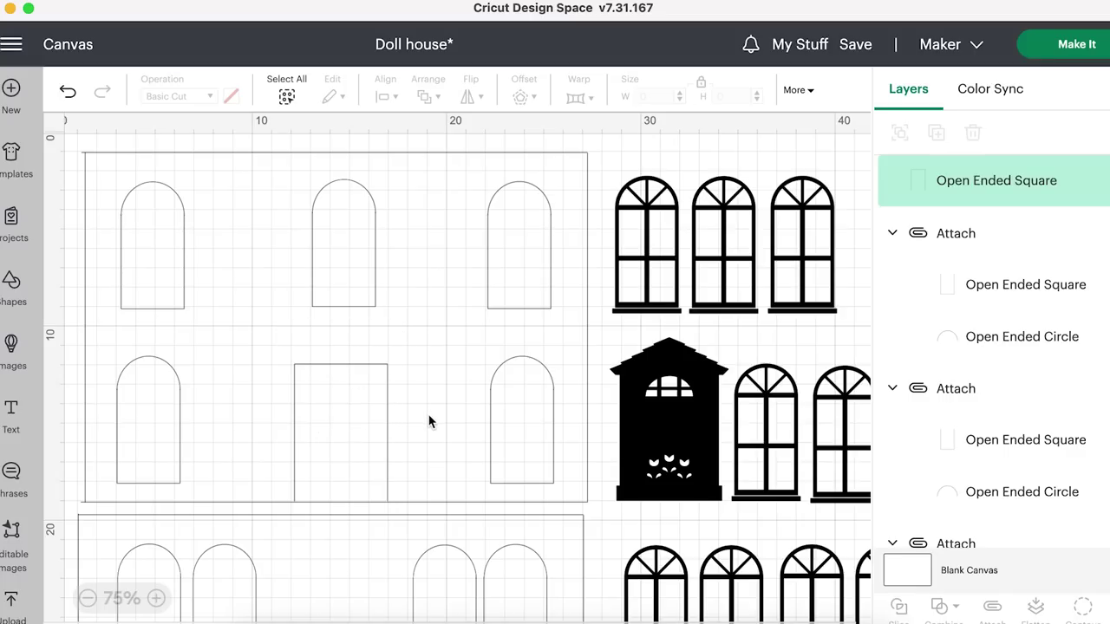
Step: Place the Folk Art Door over the door opening in the upper wall panel
click(662, 447)
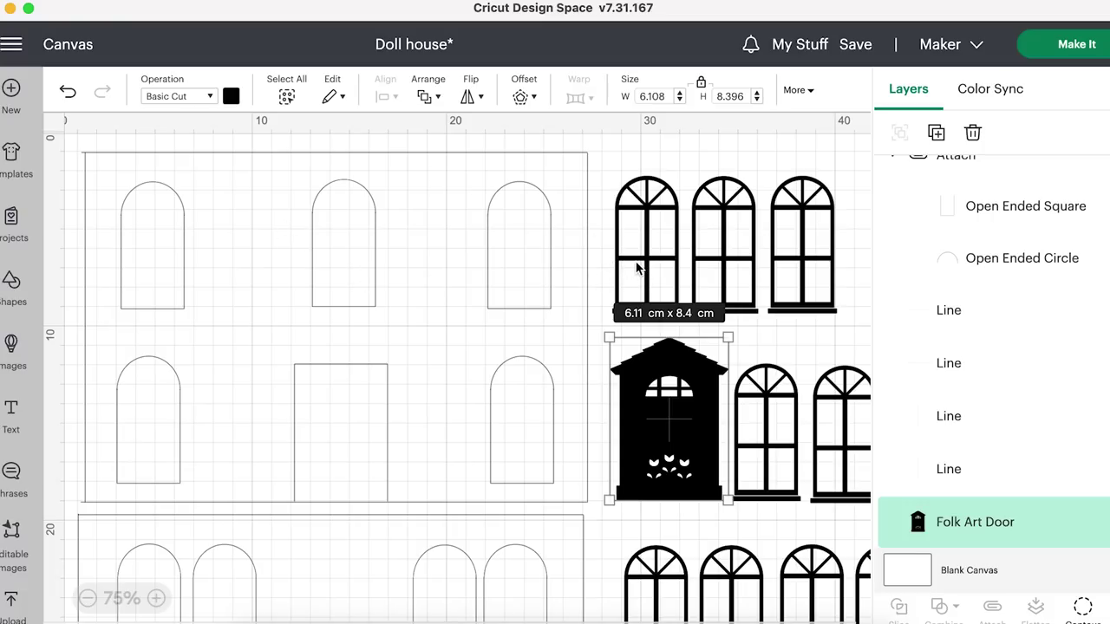
drag(684, 435, 355, 437)
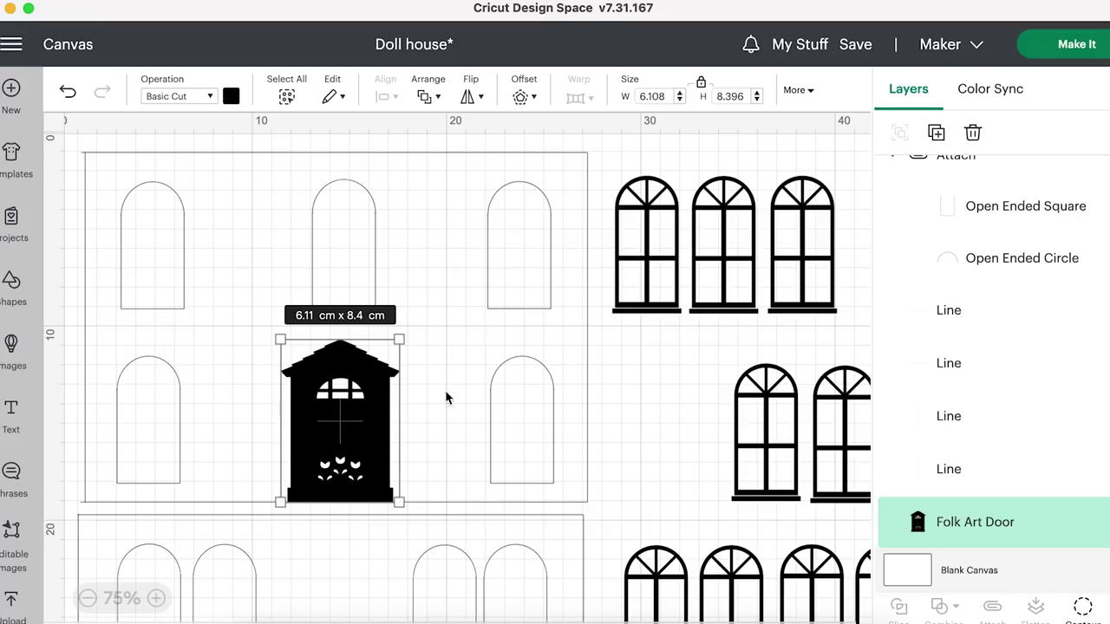
Step: Review the available operation types for the upper wall's top-right window outline, keeping Basic Cut
click(514, 264)
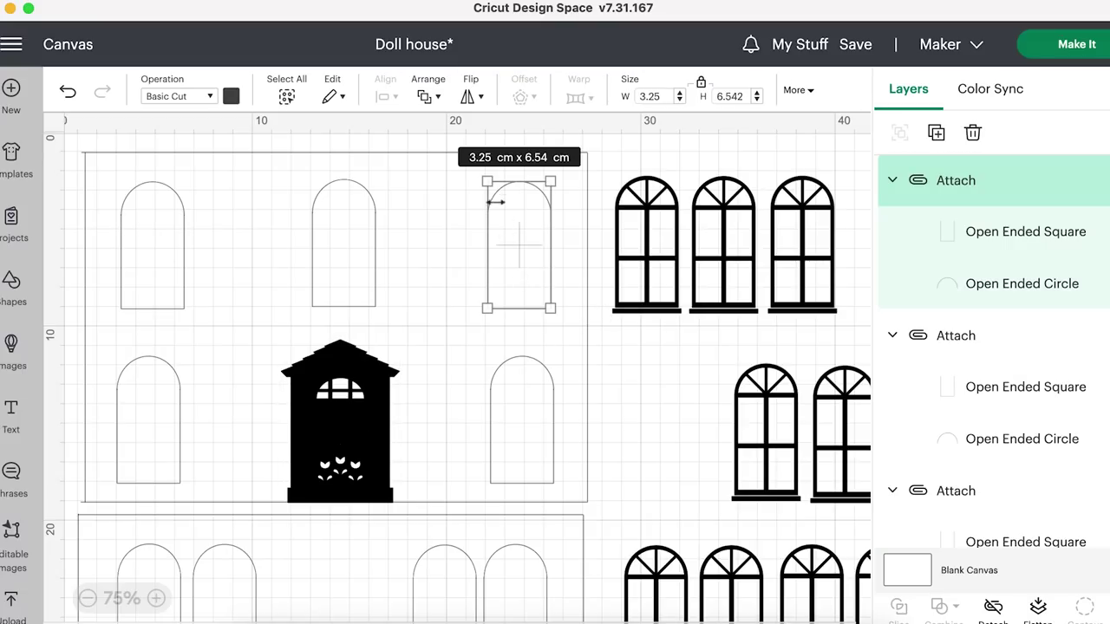
click(208, 96)
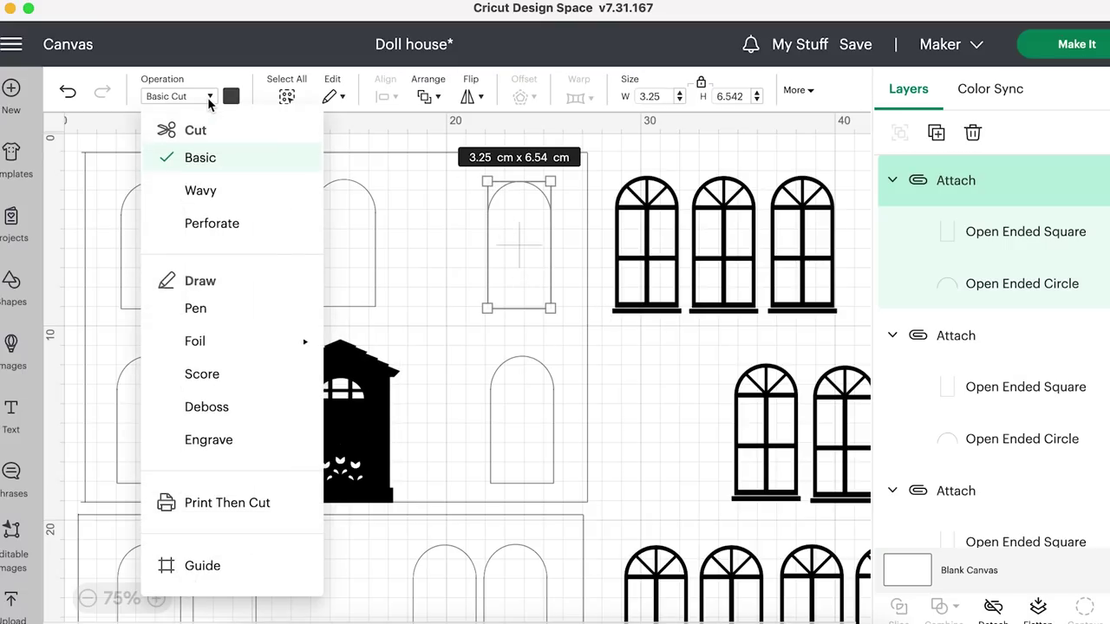
click(199, 164)
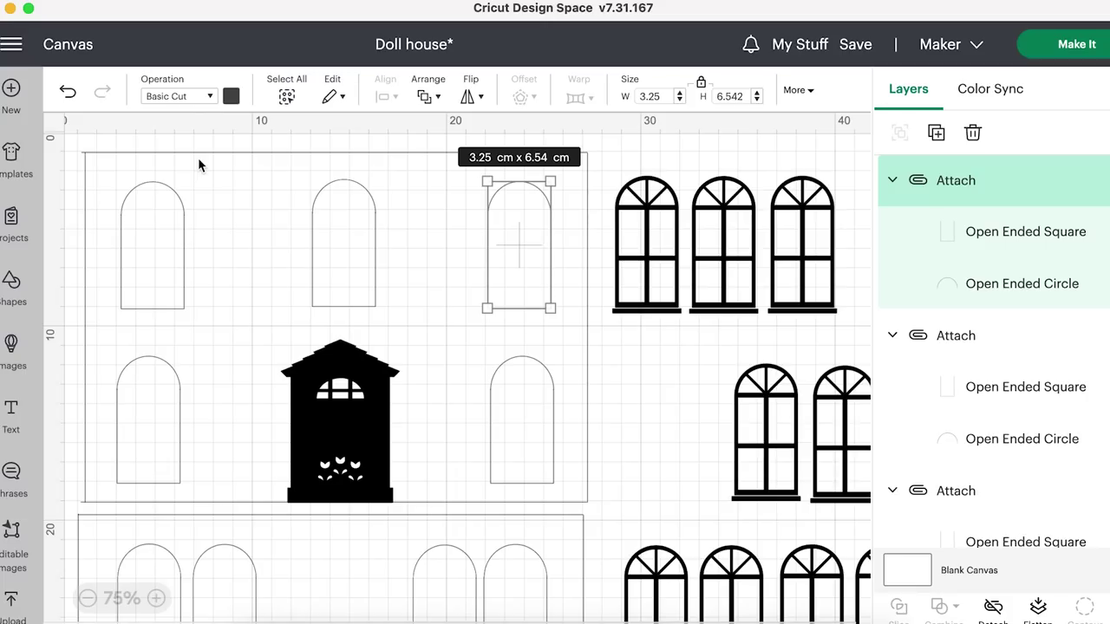
click(203, 100)
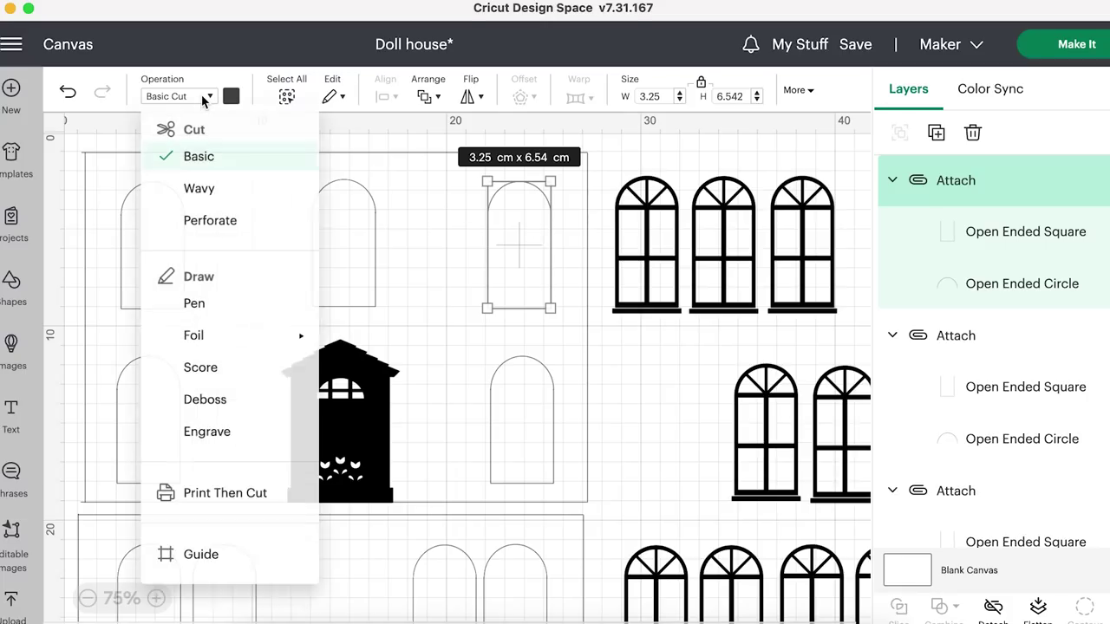
click(406, 156)
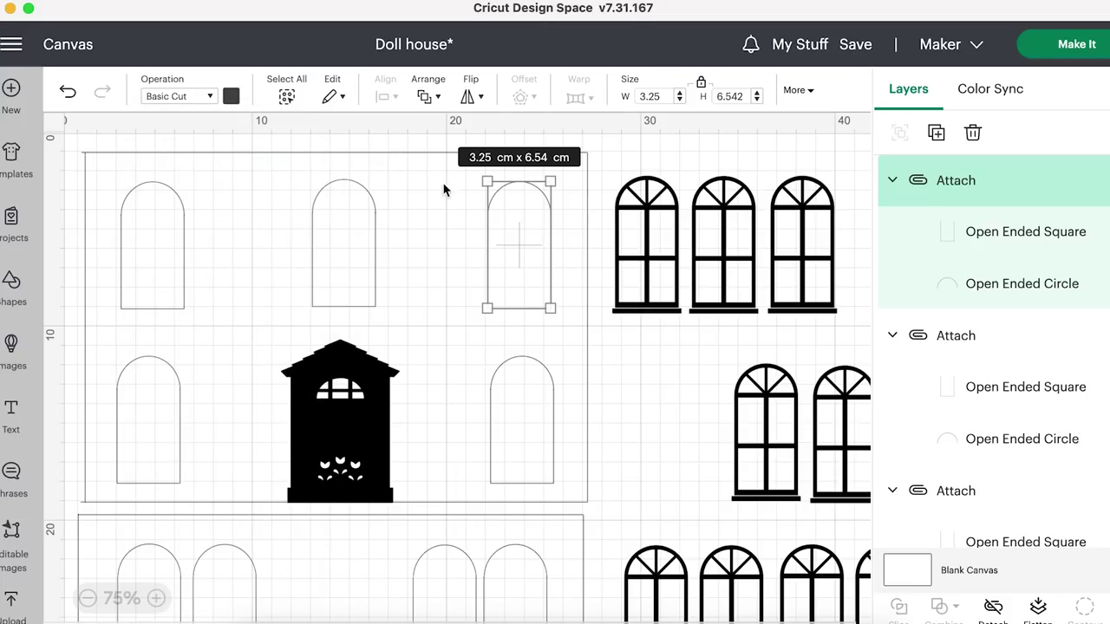
Step: Place an Arched Window Pane over the top-right window outline of the upper wall panel
drag(652, 280, 525, 286)
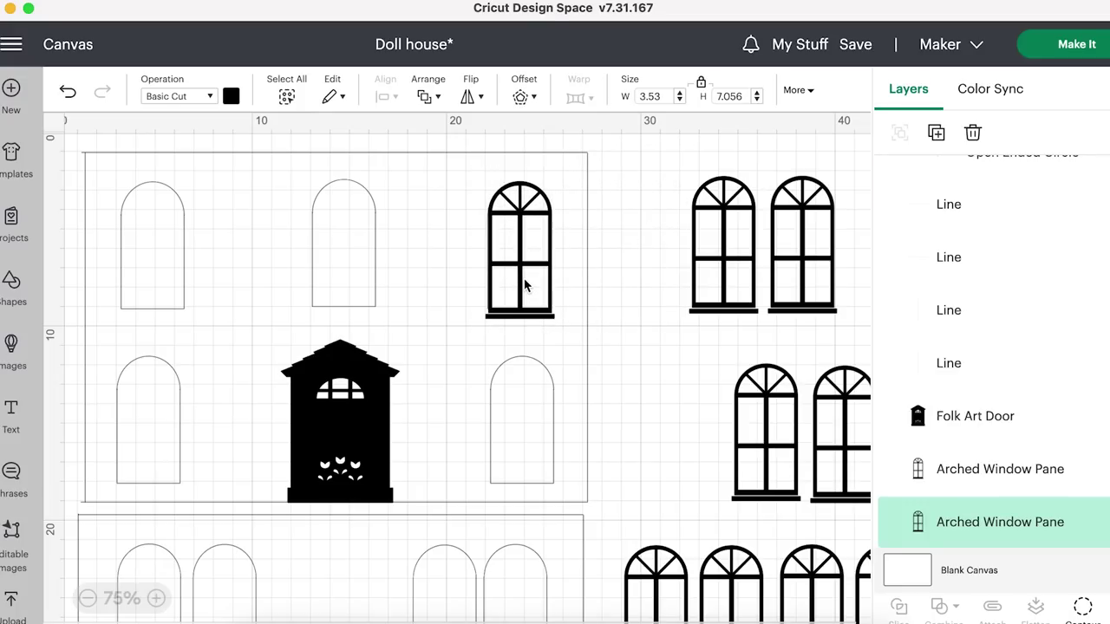
click(643, 298)
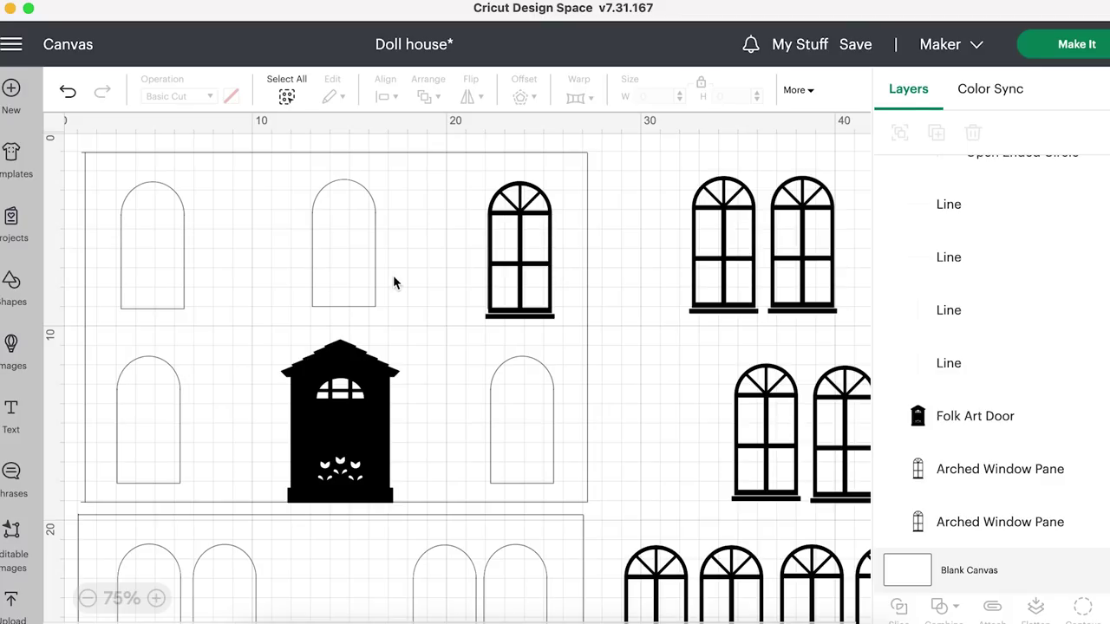
Step: Search the image library for "window" and browse the available window designs
click(11, 356)
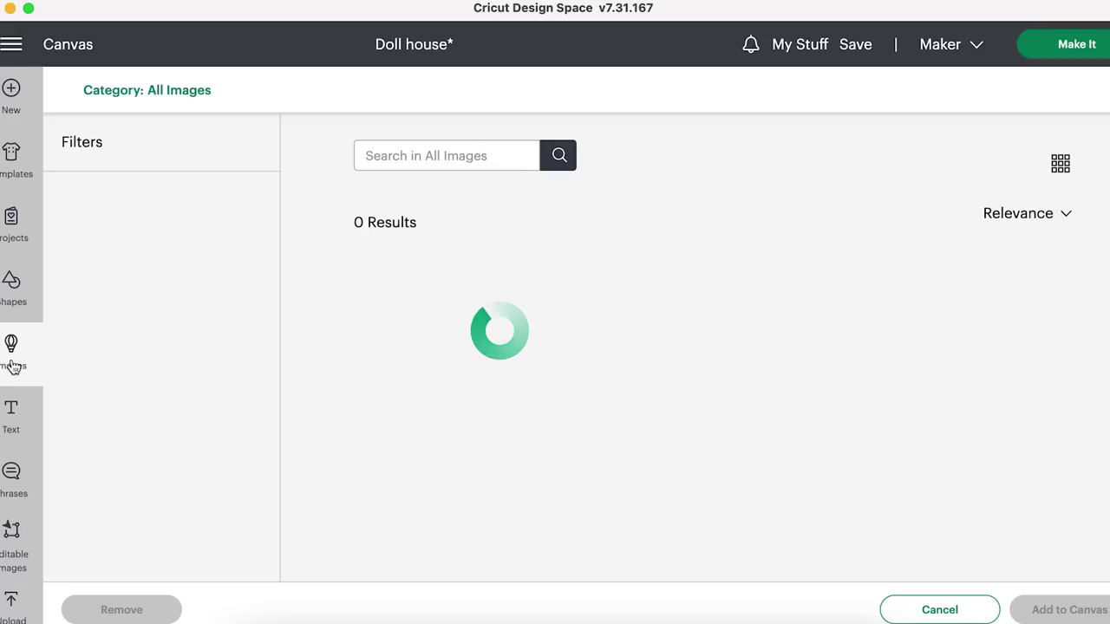
click(446, 157)
text(door)
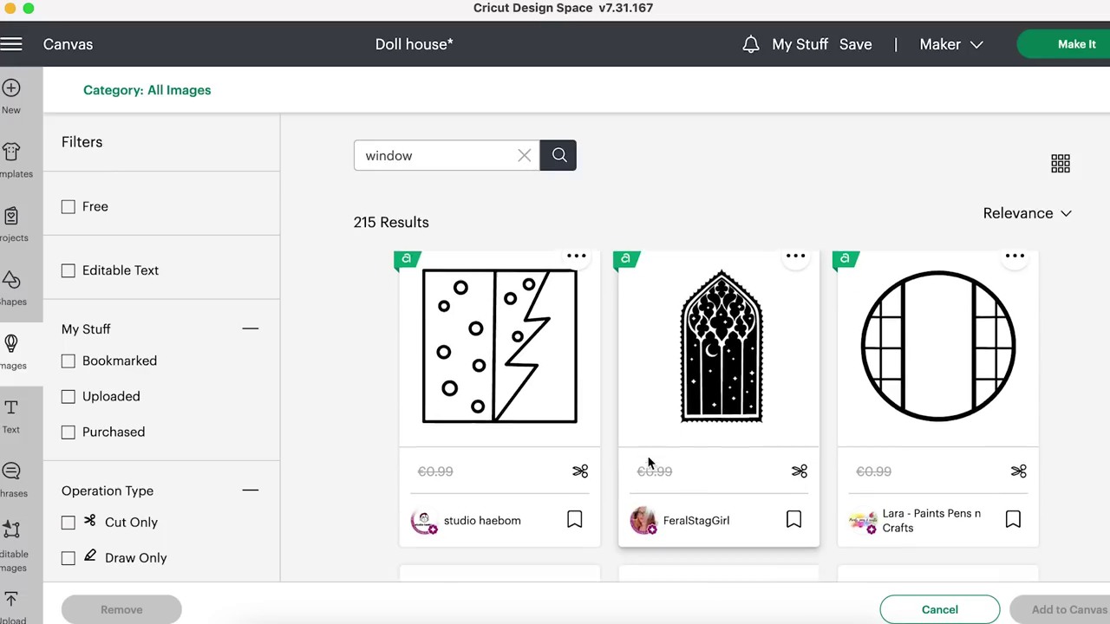
scroll(650, 459, down, 5)
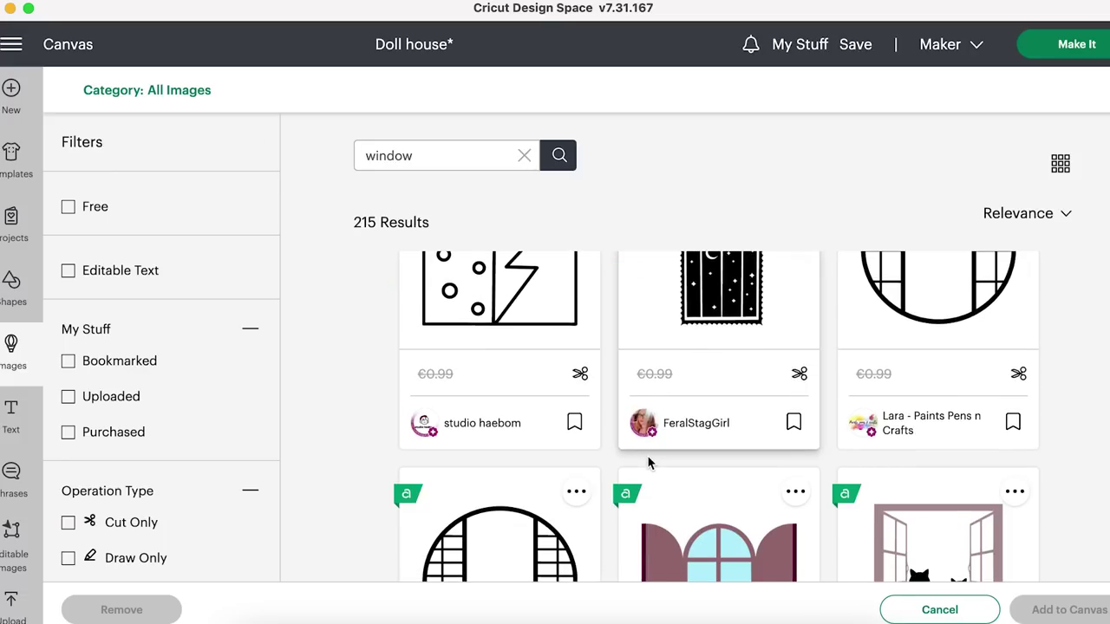
scroll(704, 490, down, 5)
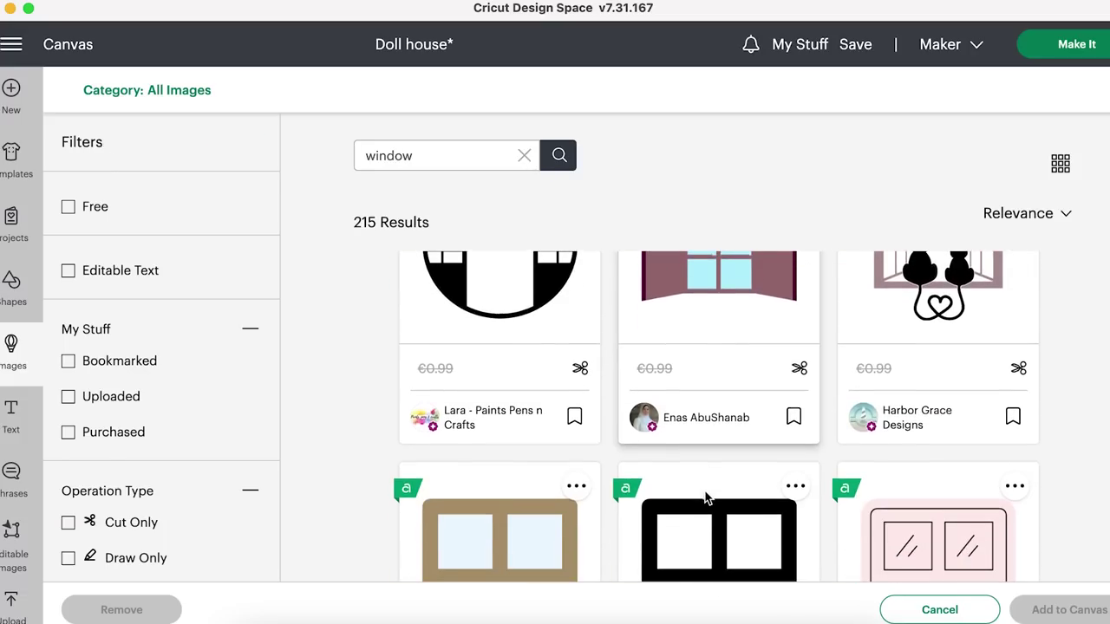
scroll(704, 490, down, 5)
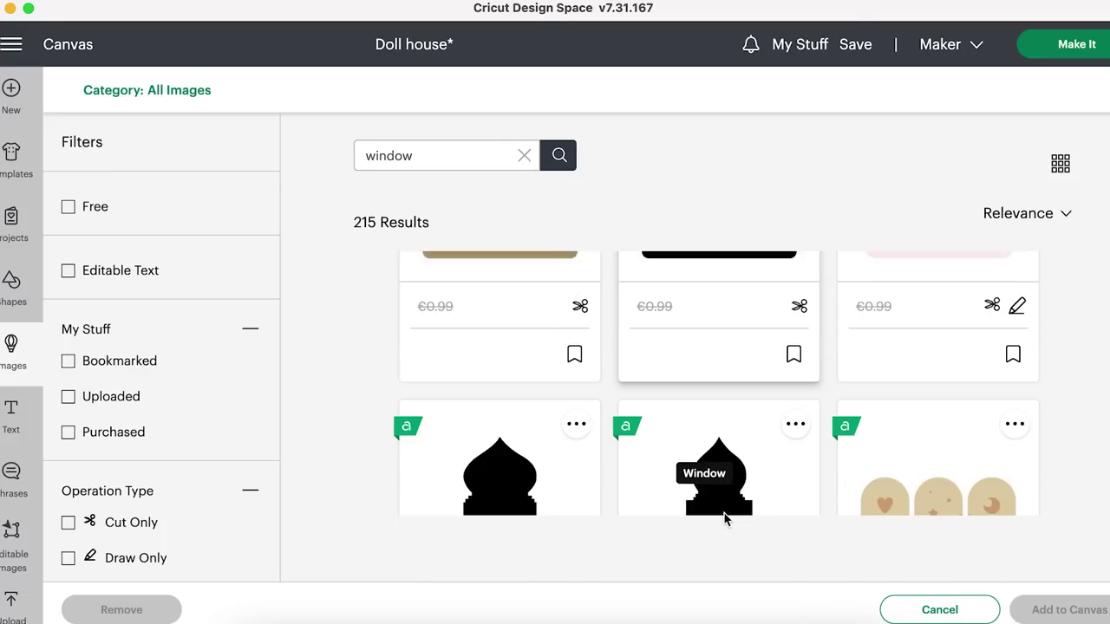
scroll(727, 519, up, 4)
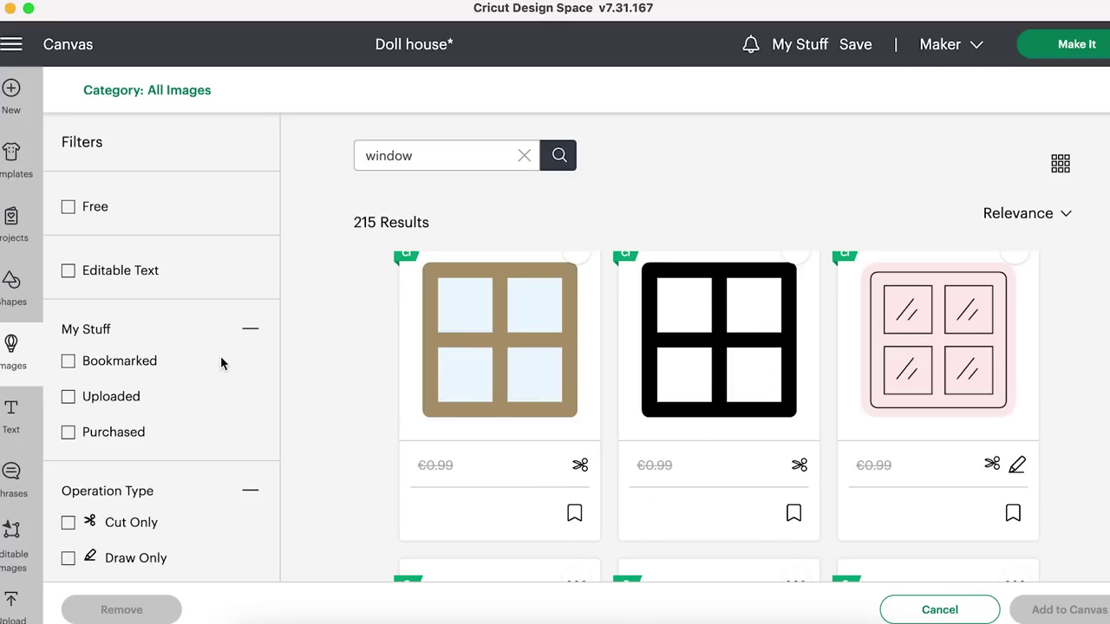
Step: Filter the window images to Bookmarked and look through them down to the arched window
click(137, 364)
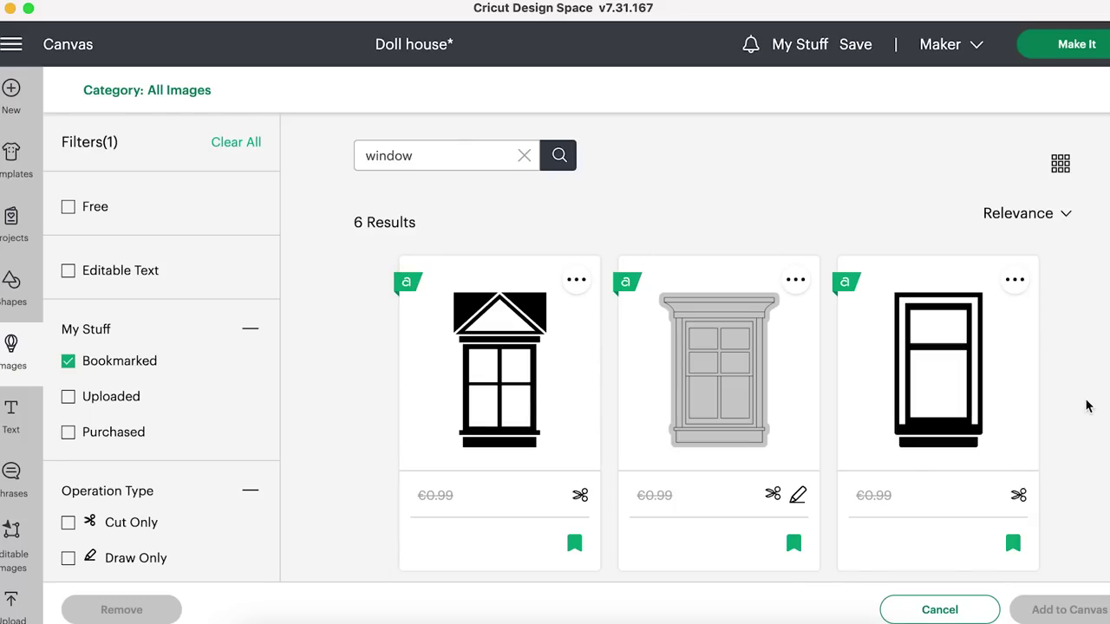
scroll(1091, 451, down, 5)
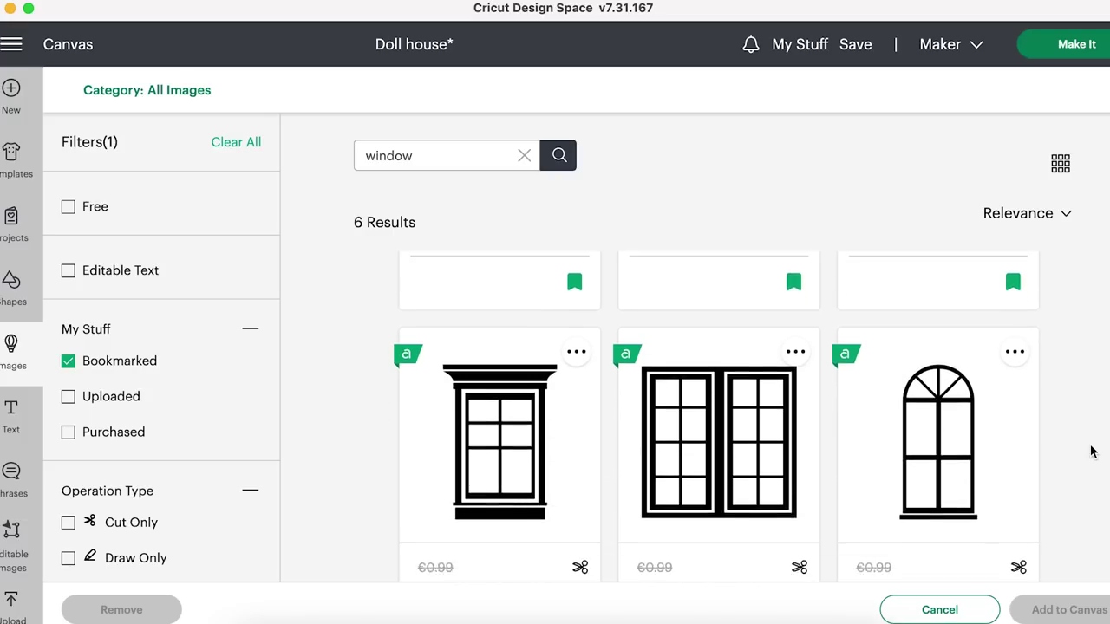
scroll(1091, 451, down, 1)
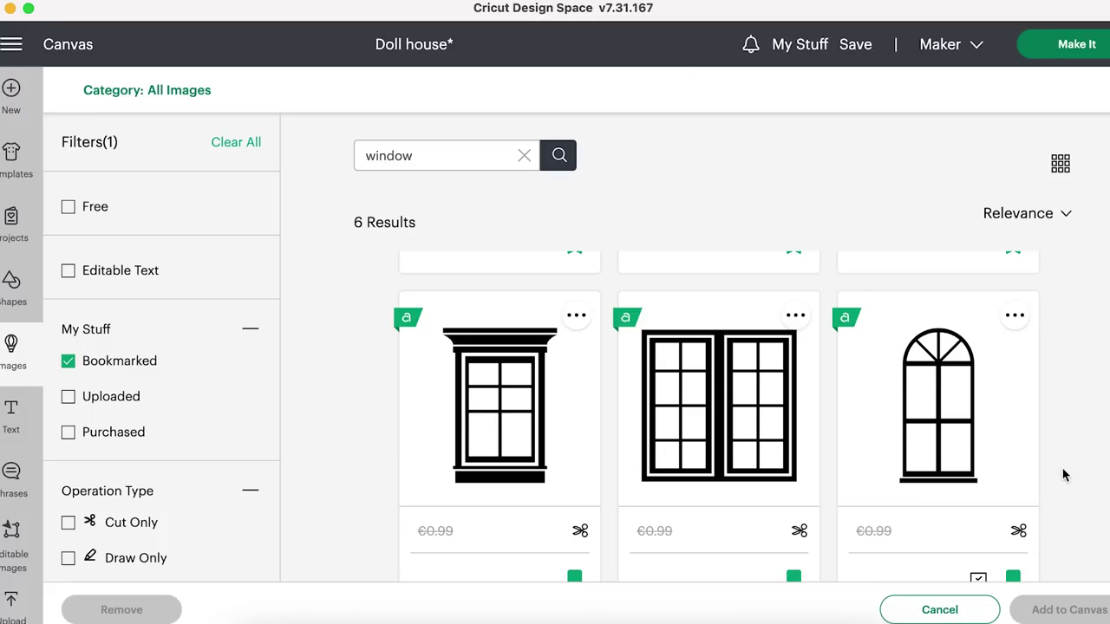
scroll(1065, 475, down, 1)
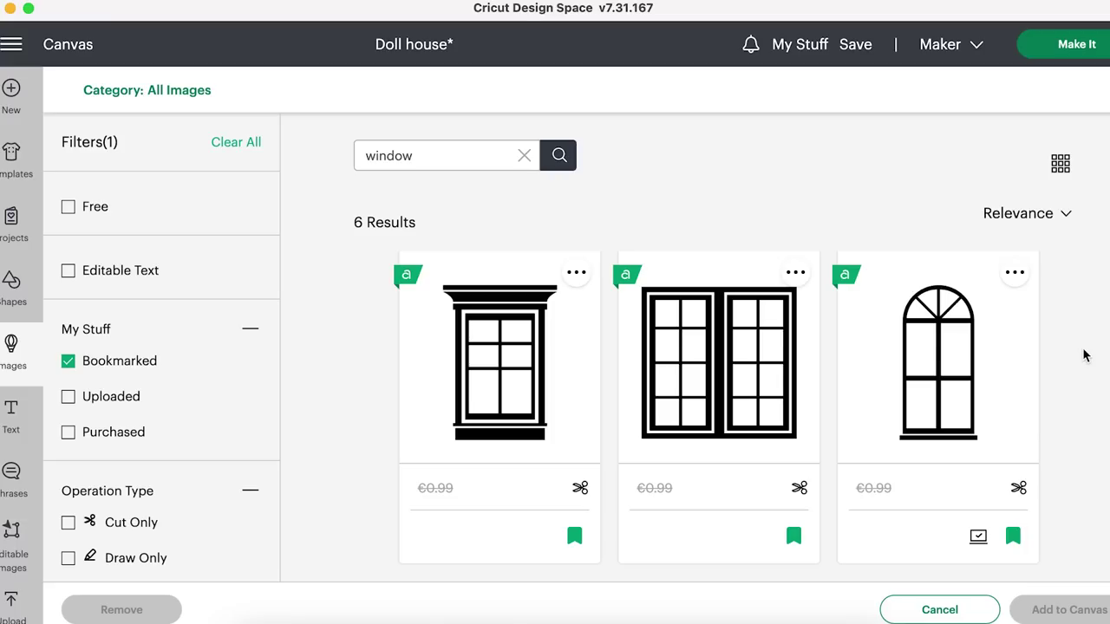
scroll(1083, 364, down, 5)
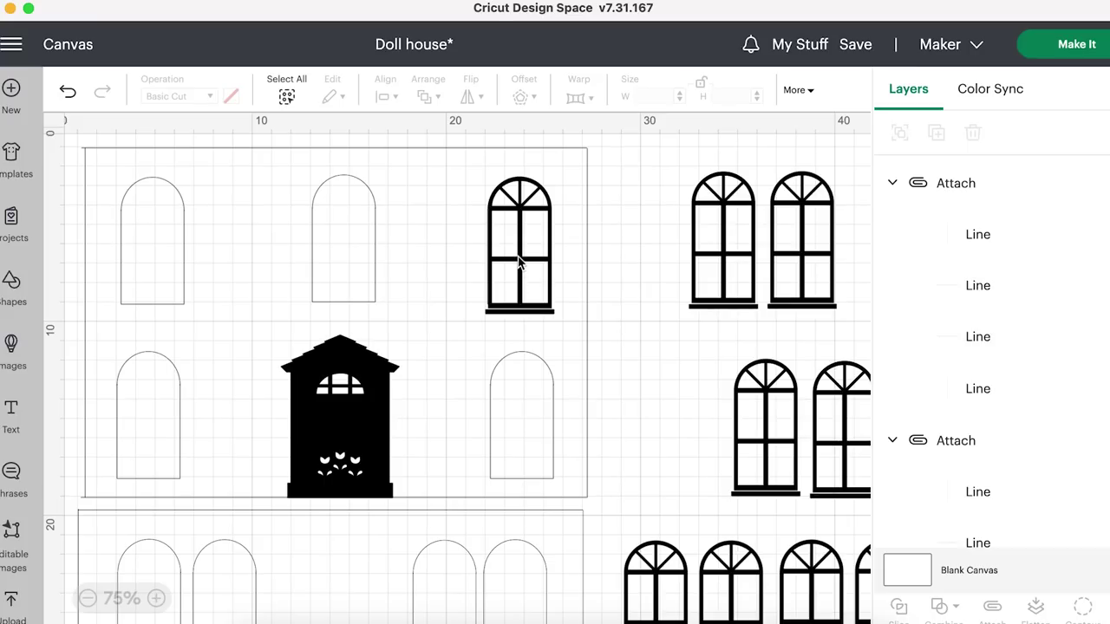
Step: Undo the trial window placement and move the Folk Art Door back beside the upper wall panel, clear of its opening
drag(521, 262, 633, 254)
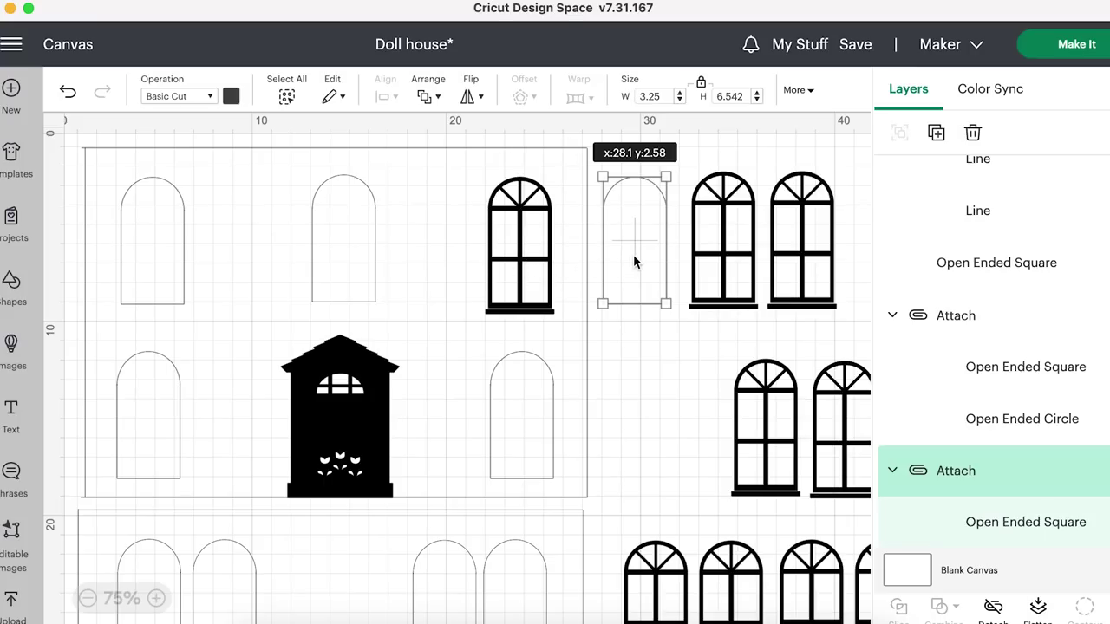
drag(531, 270, 672, 407)
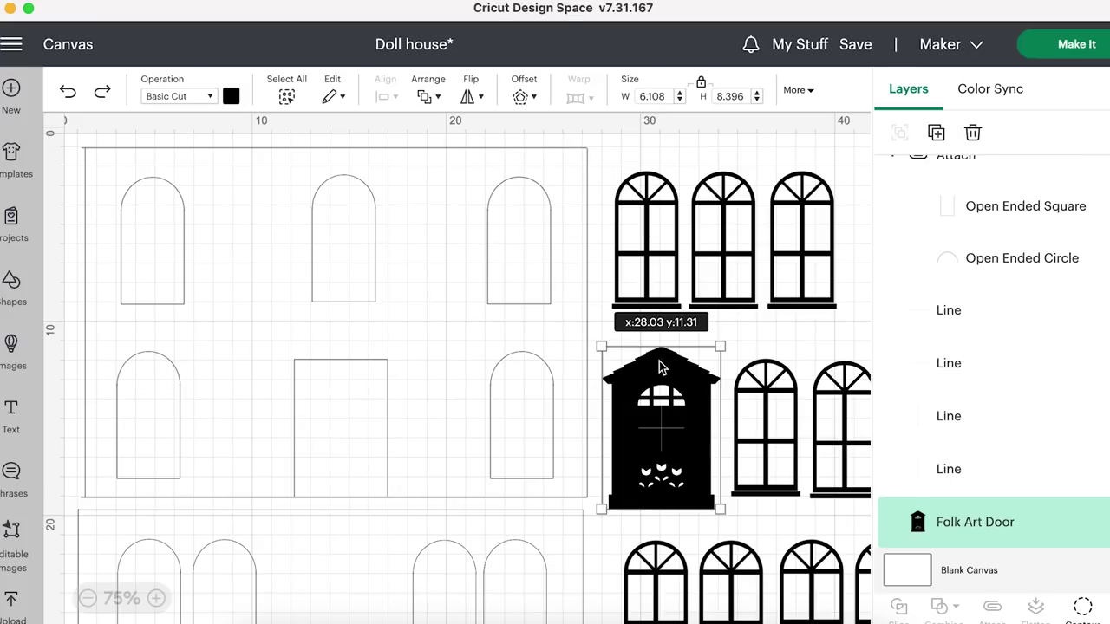
drag(662, 365, 653, 362)
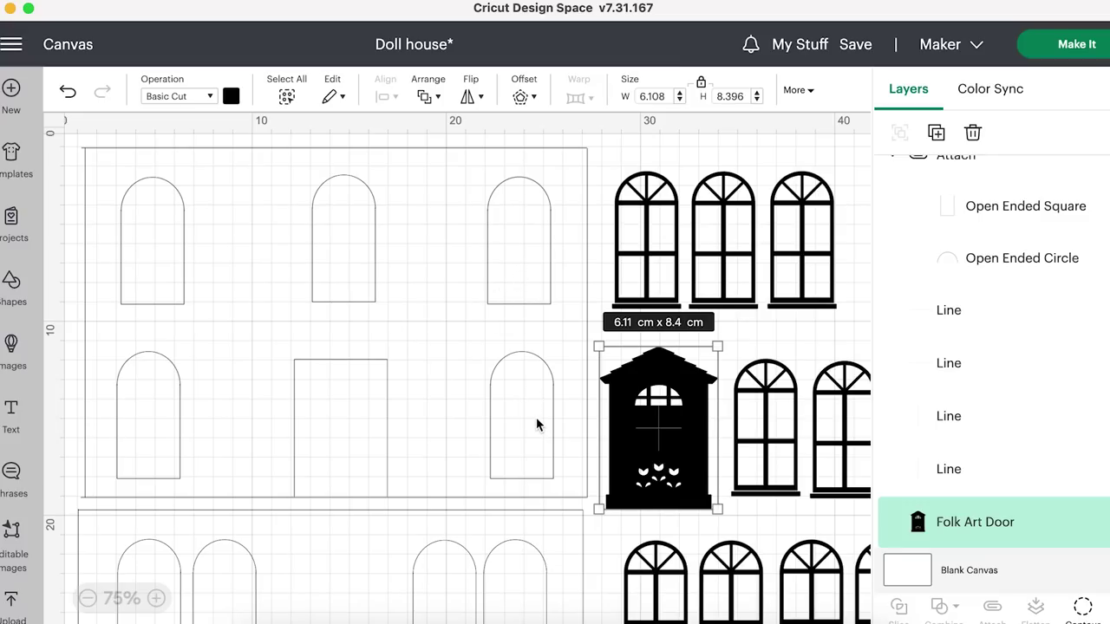
Step: Move the second wall panel so its left edge lines up with the upper wall panel, just beneath it
scroll(536, 424, down, 5)
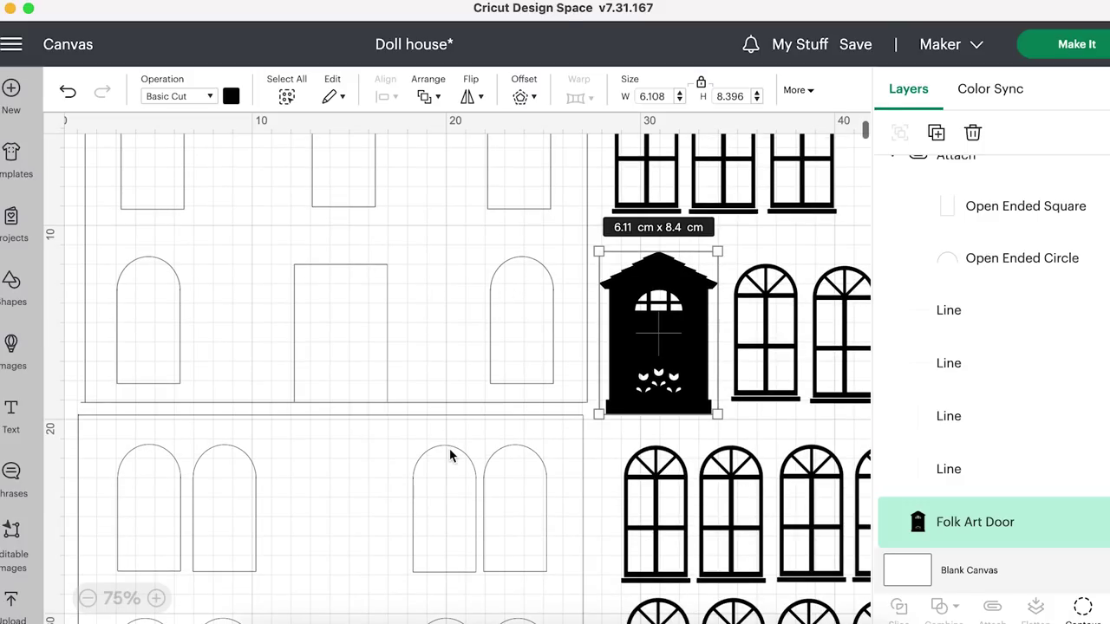
scroll(449, 457, down, 3)
scroll(341, 392, down, 8)
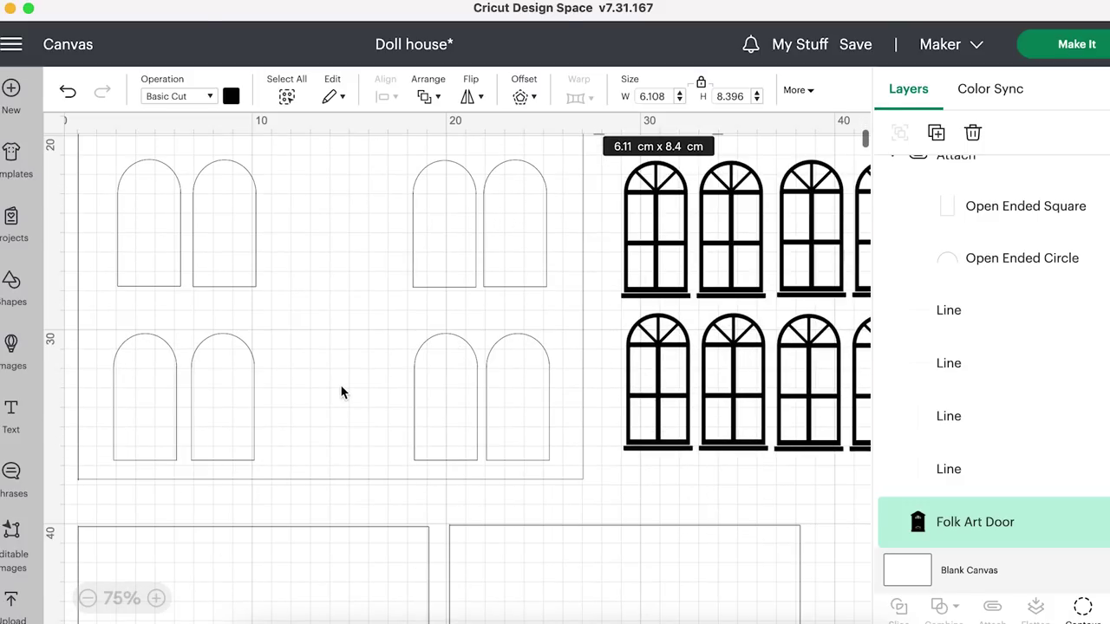
scroll(339, 384, up, 3)
click(341, 378)
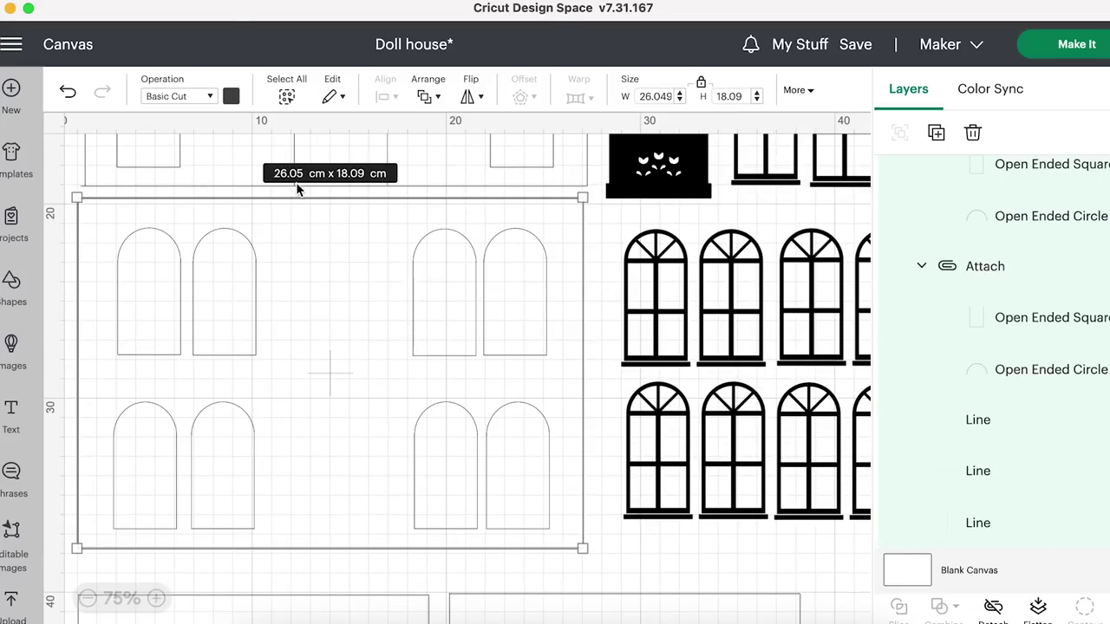
drag(322, 280, 327, 272)
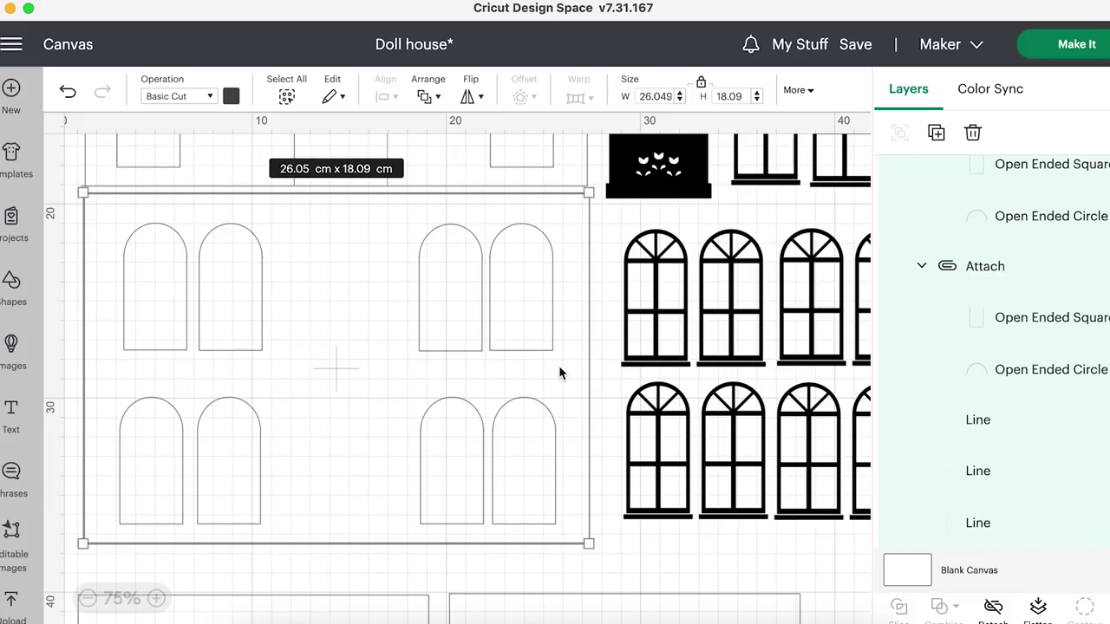
click(608, 381)
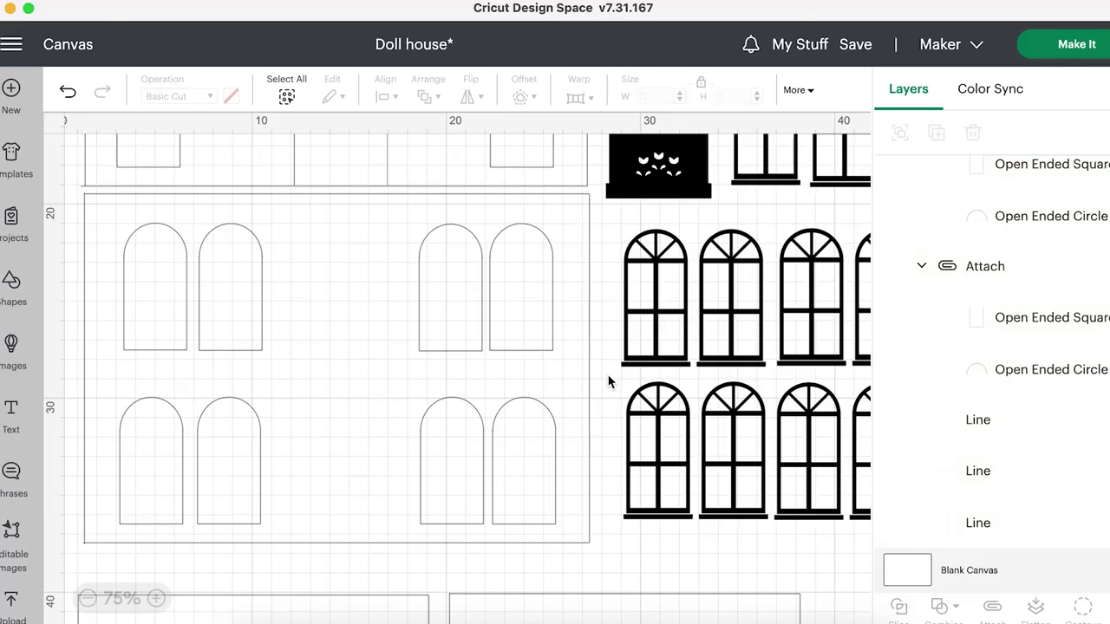
Step: Review the second wall panel's paired window openings and the two plain square panels below it
scroll(513, 342, up, 5)
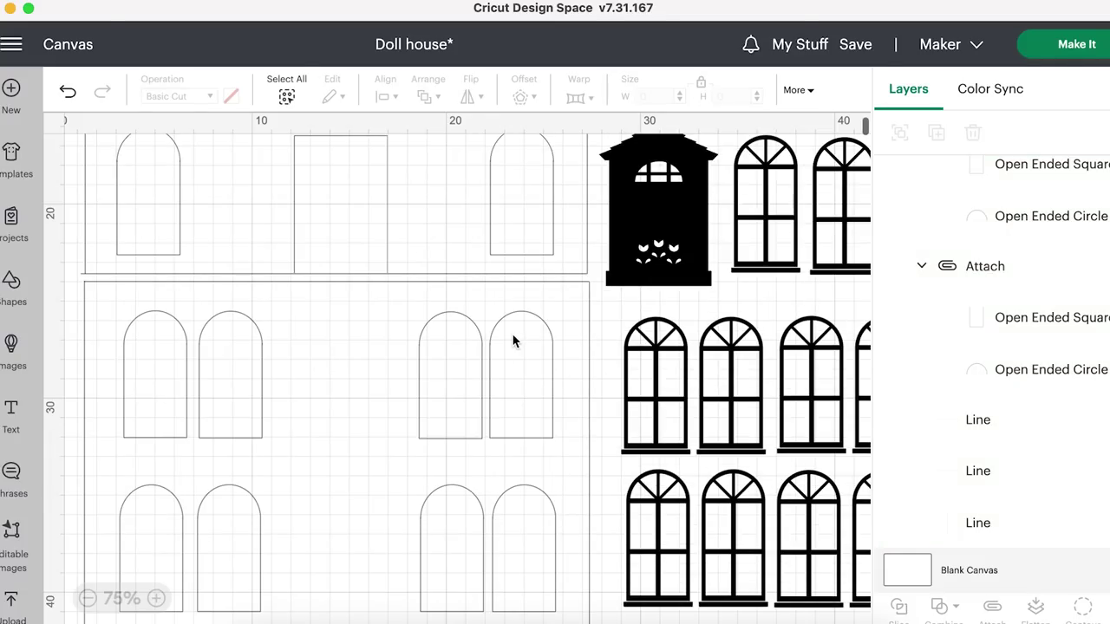
scroll(517, 430, down, 4)
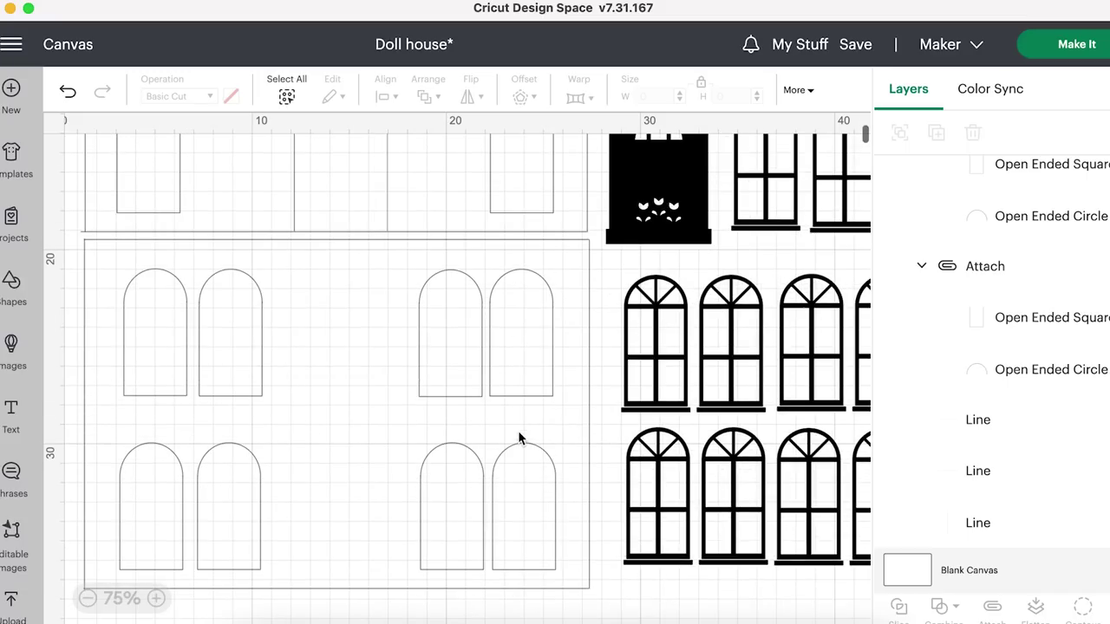
scroll(520, 439, up, 1)
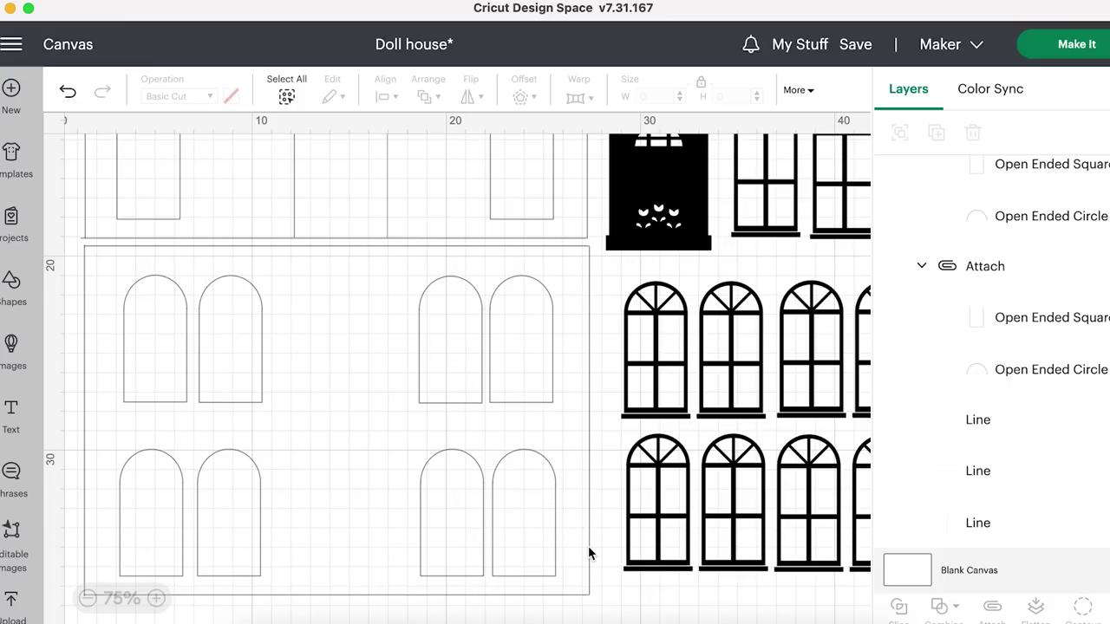
scroll(654, 575, down, 3)
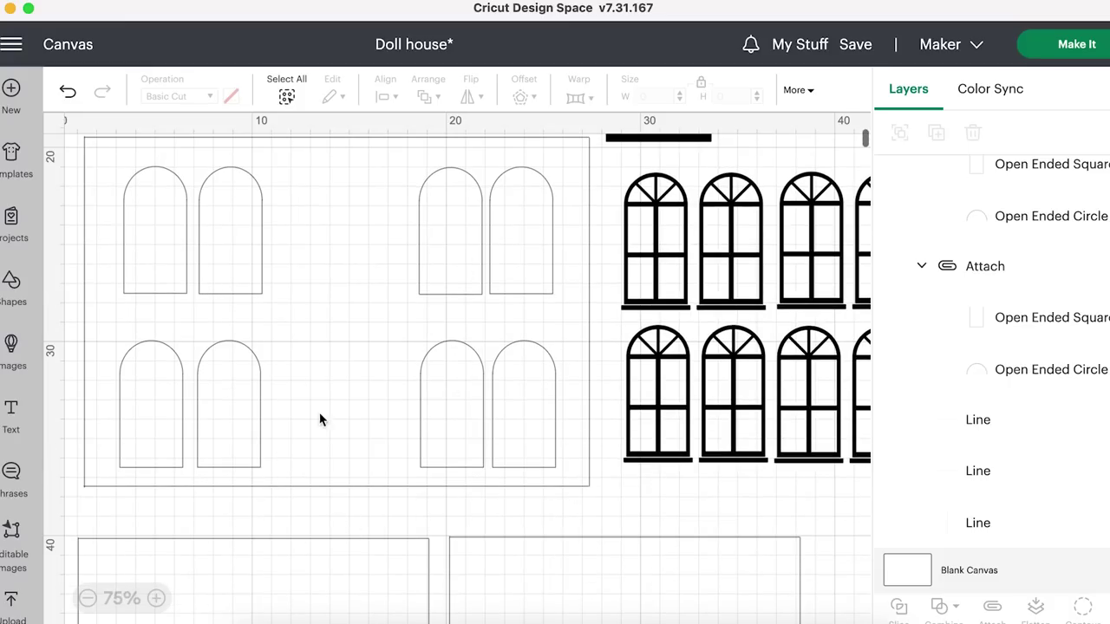
scroll(679, 522, down, 6)
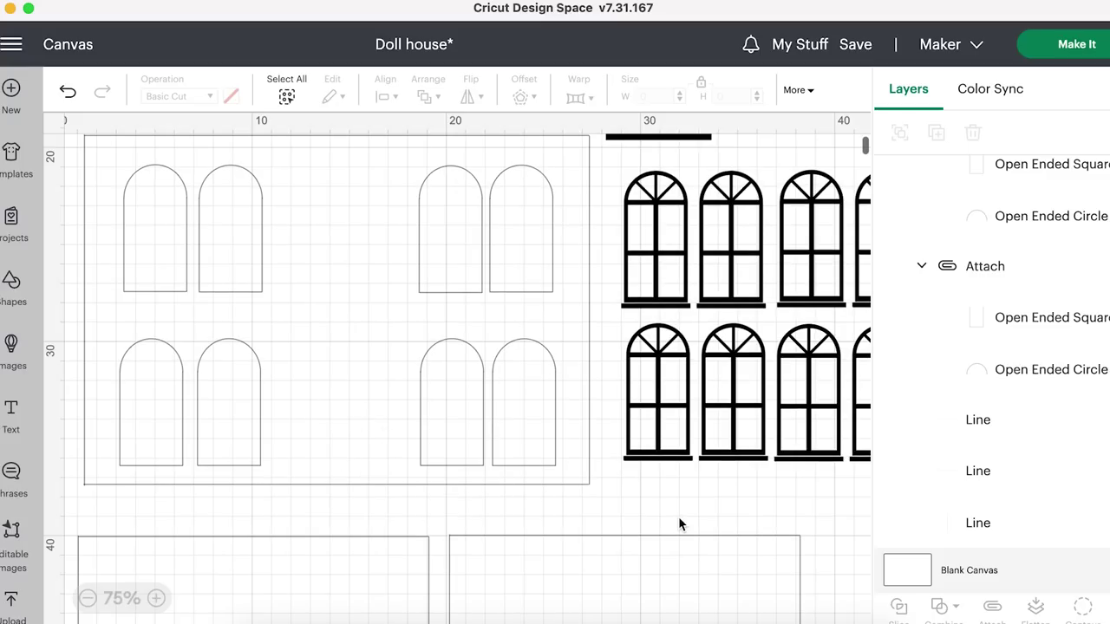
scroll(679, 523, down, 5)
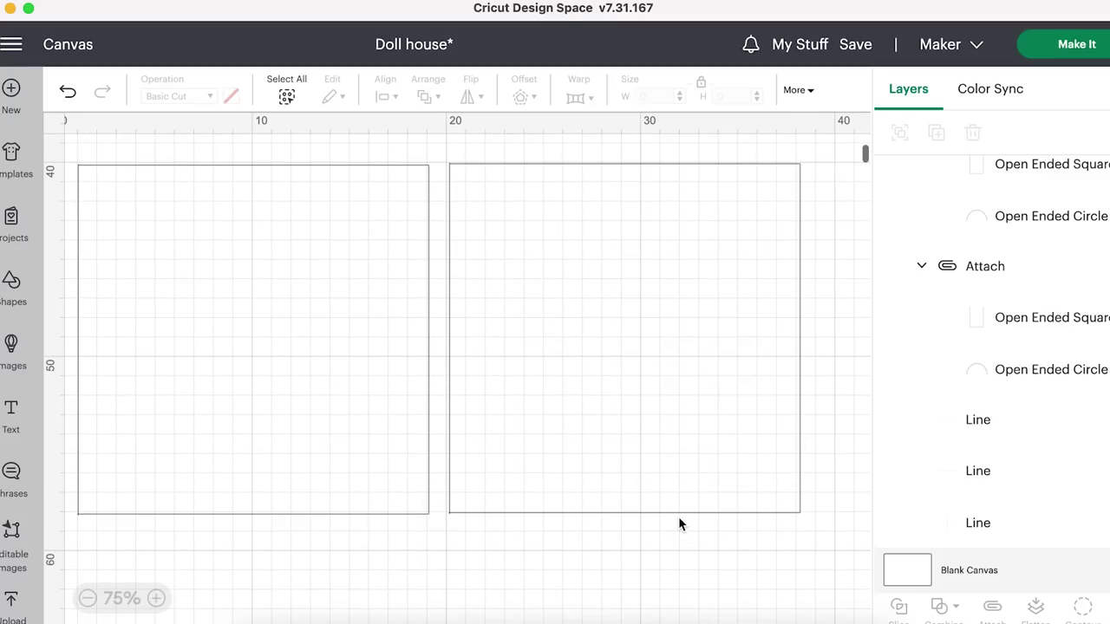
scroll(679, 523, down, 5)
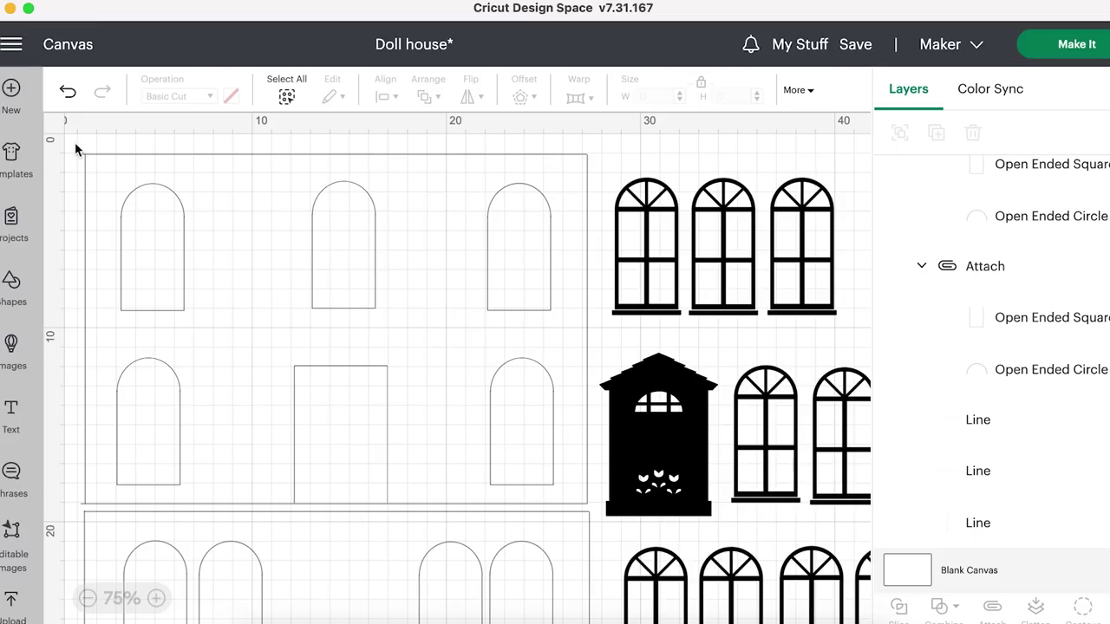
Step: Attach all outlines of the upper wall panel and move it slightly upward, away from the panel below
drag(75, 142, 598, 512)
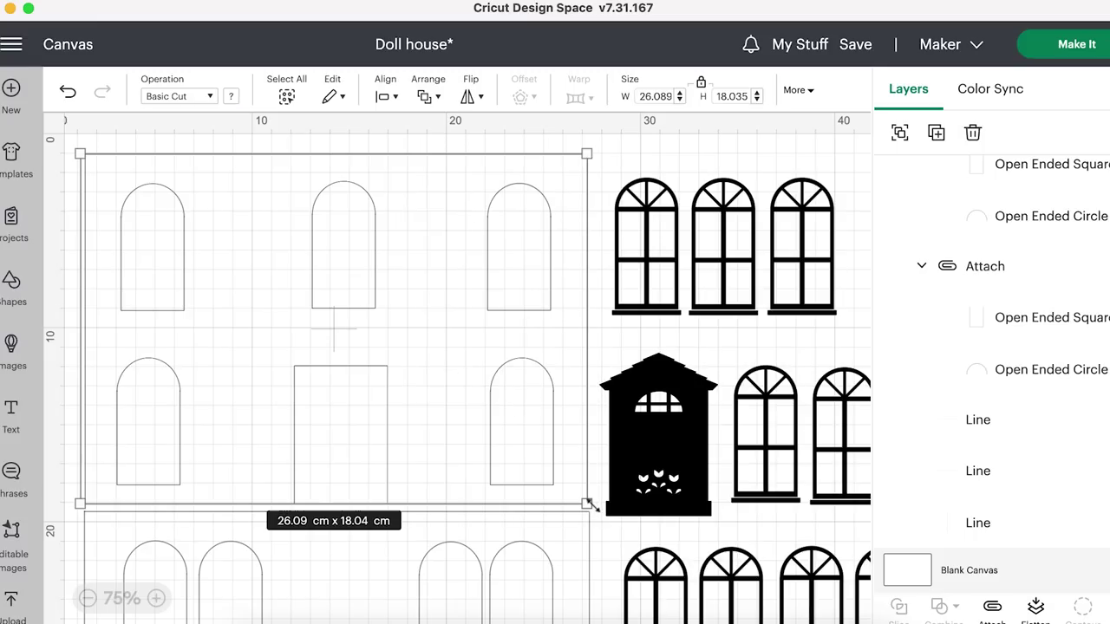
click(992, 607)
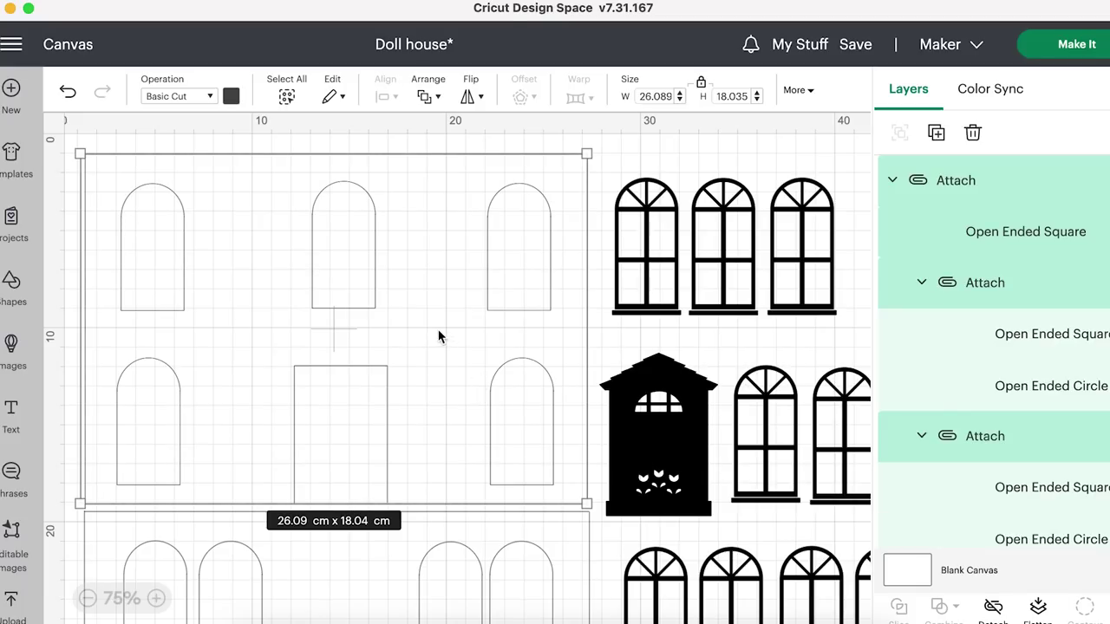
drag(441, 335, 417, 347)
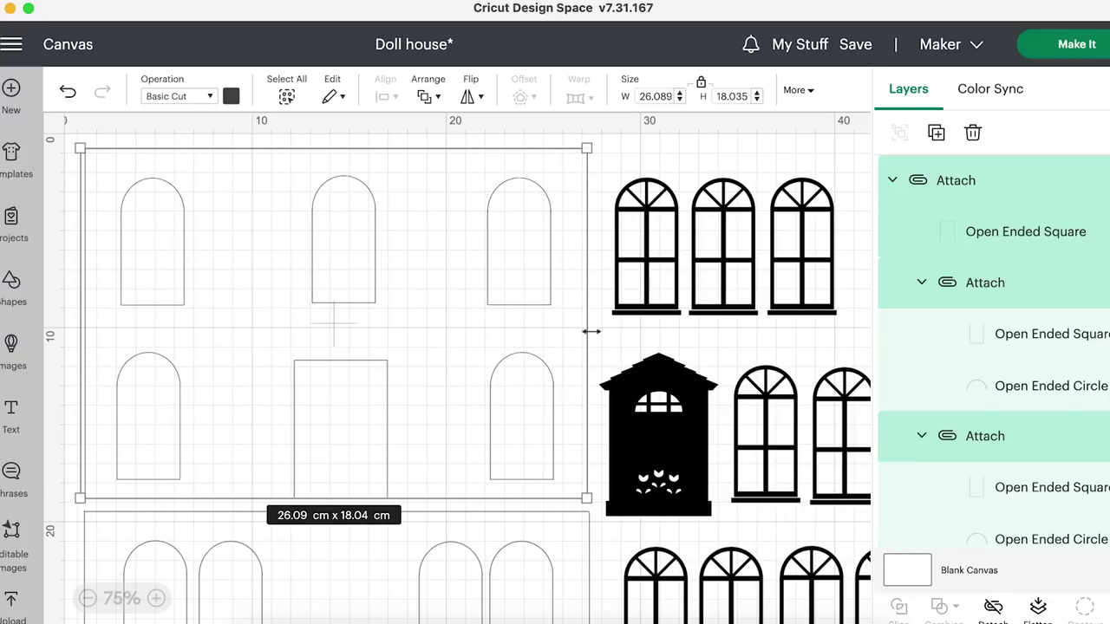
click(607, 338)
Step: Select the left square panel and inspect the two square side panels, checking the panel's dimensions
scroll(438, 421, down, 10)
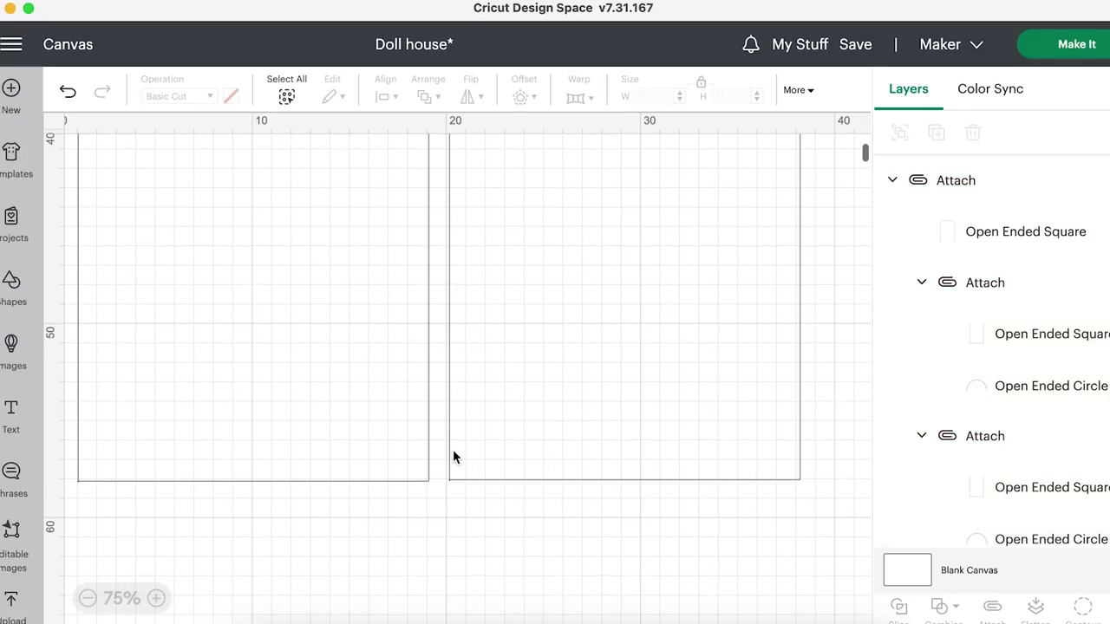
scroll(453, 457, up, 3)
click(321, 442)
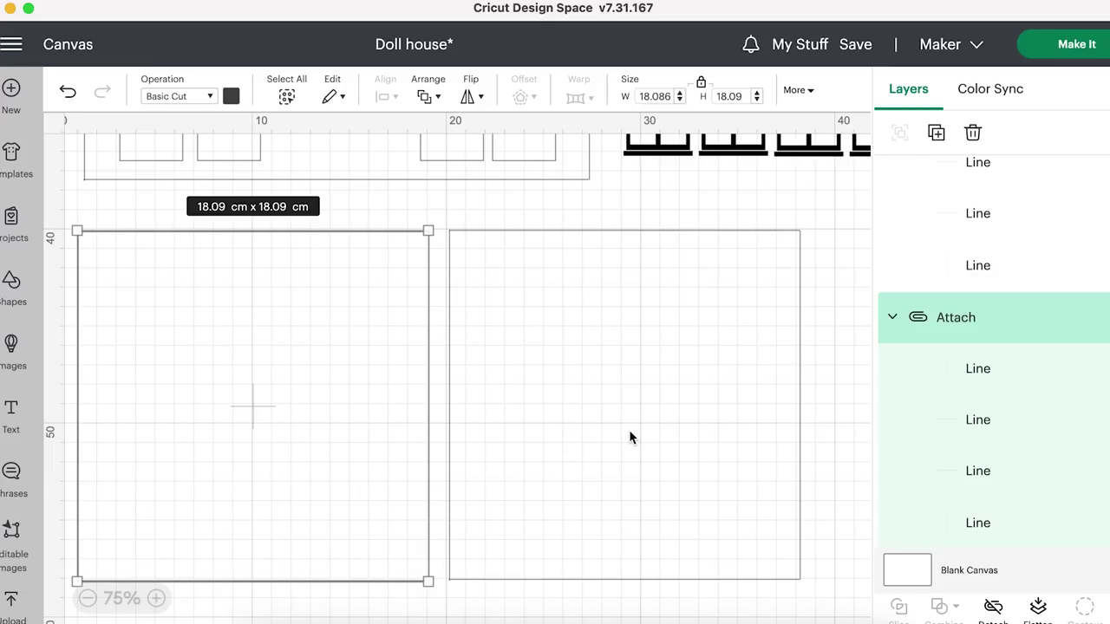
scroll(629, 432, up, 2)
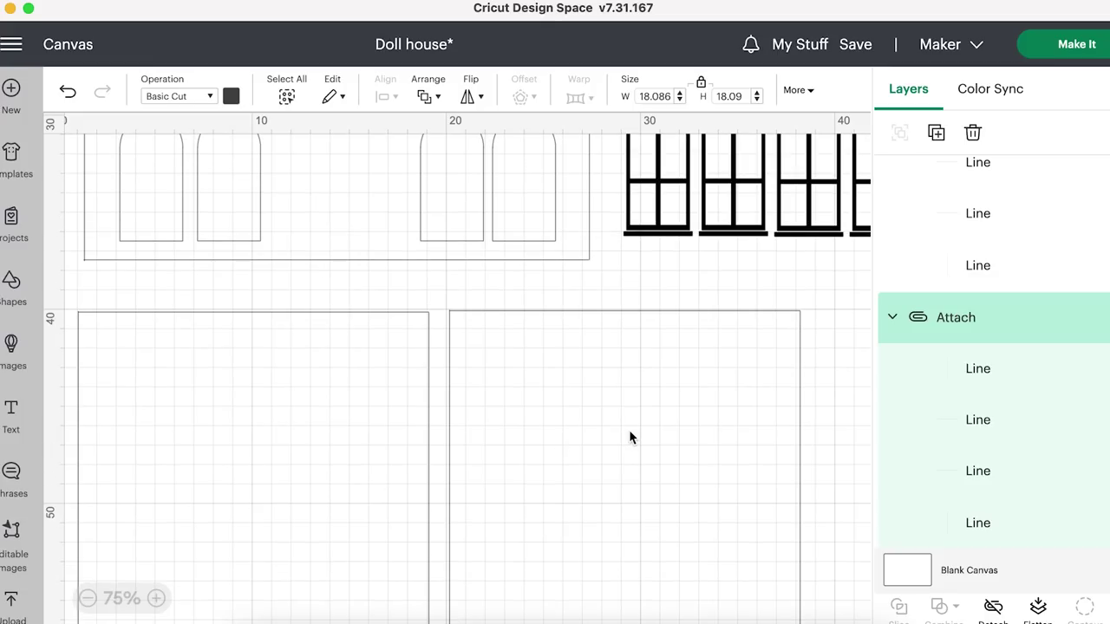
scroll(629, 429, down, 2)
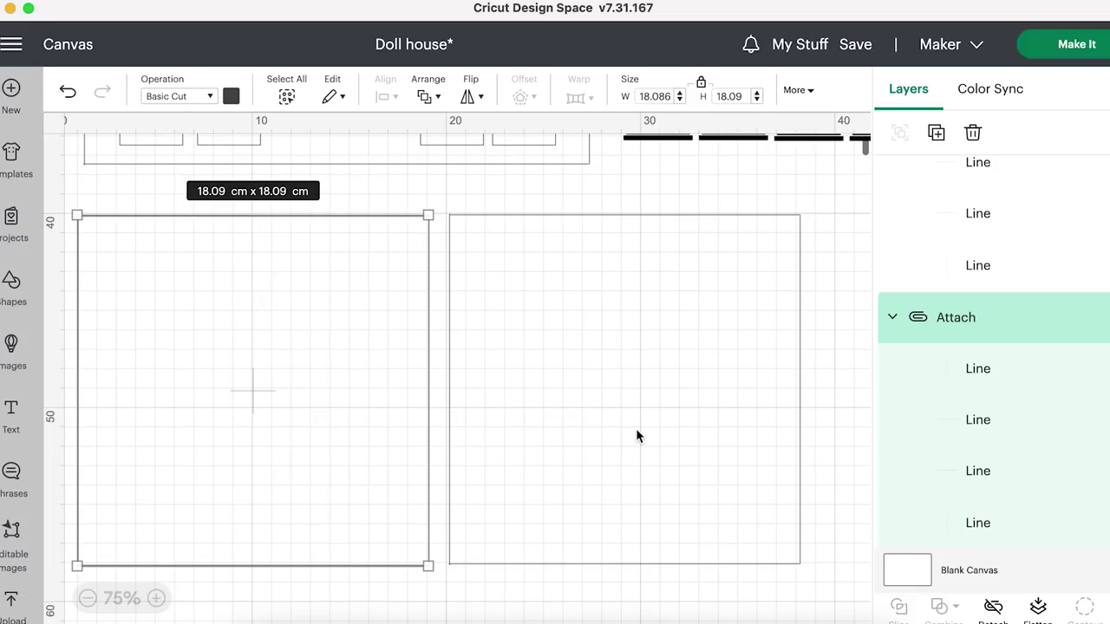
Step: Examine the arched window panes and the Folk Art Door arranged beside the two wall panels
scroll(637, 432, up, 5)
scroll(638, 436, up, 4)
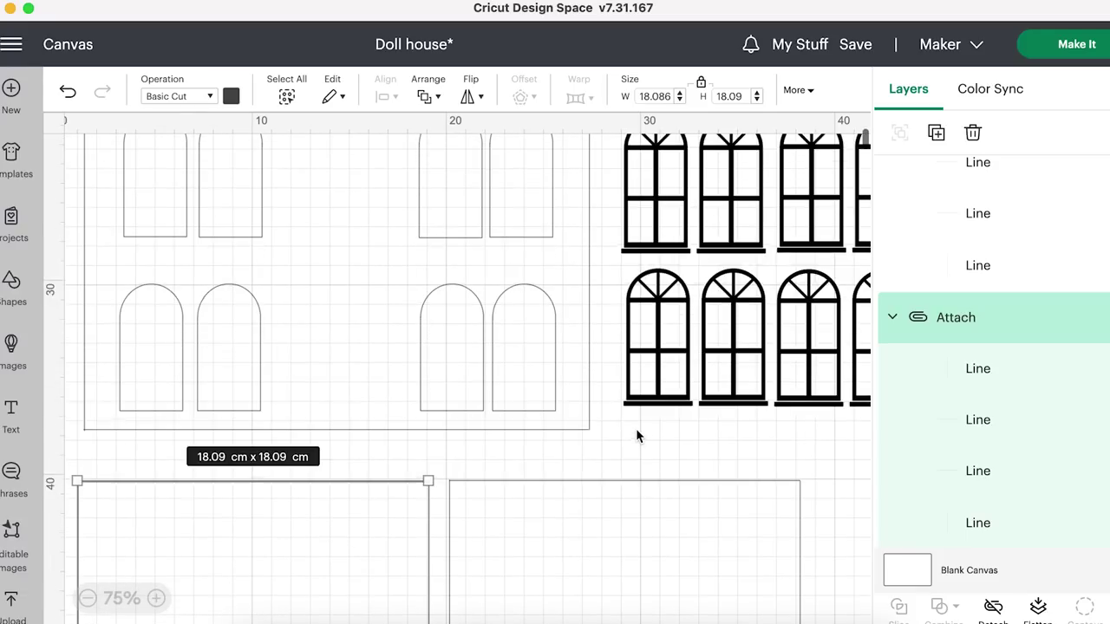
scroll(637, 432, down, 1)
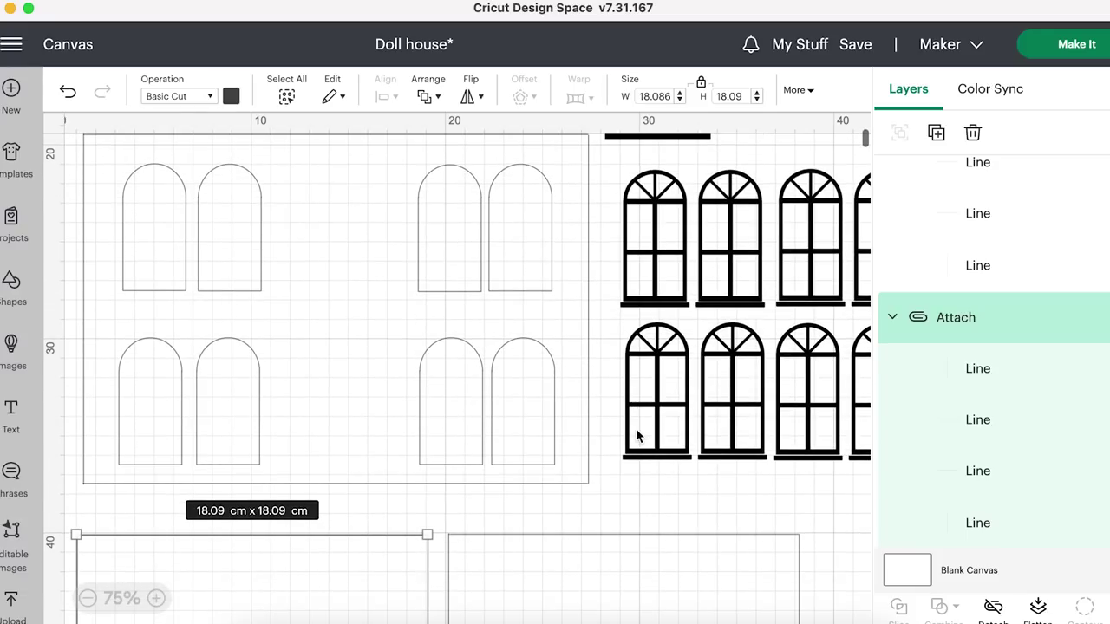
scroll(701, 399, right, 2)
scroll(701, 400, right, 5)
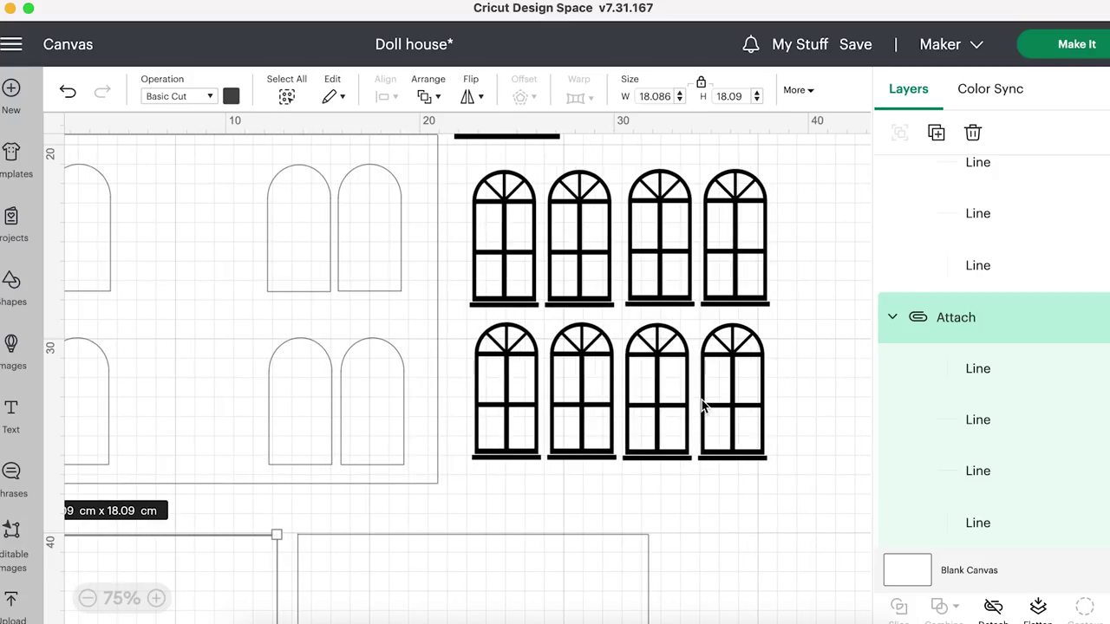
scroll(726, 358, up, 3)
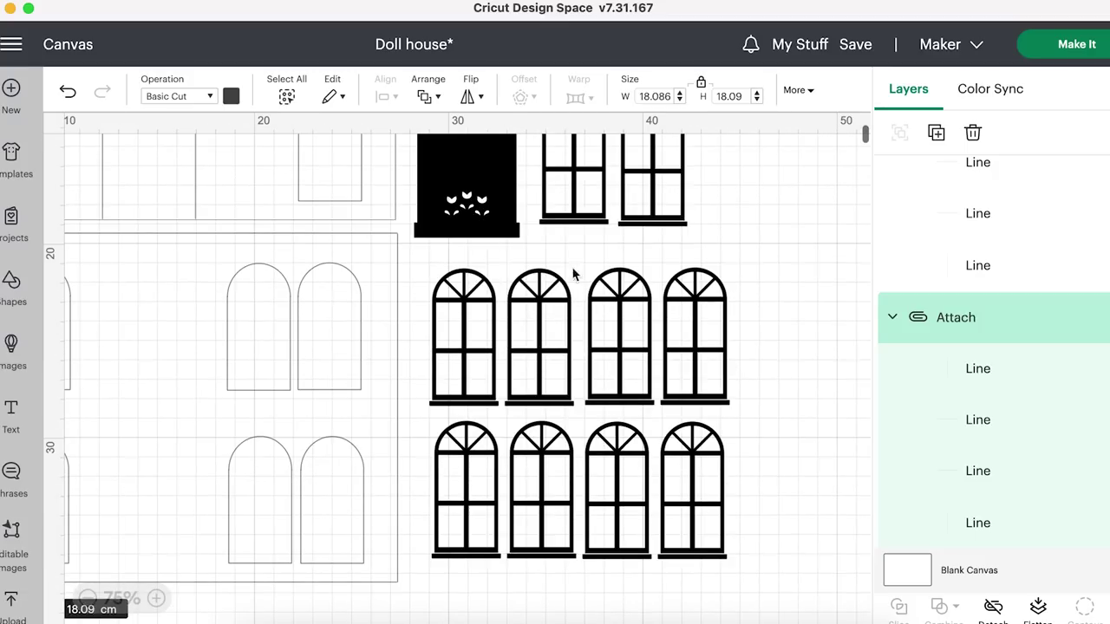
scroll(682, 305, up, 7)
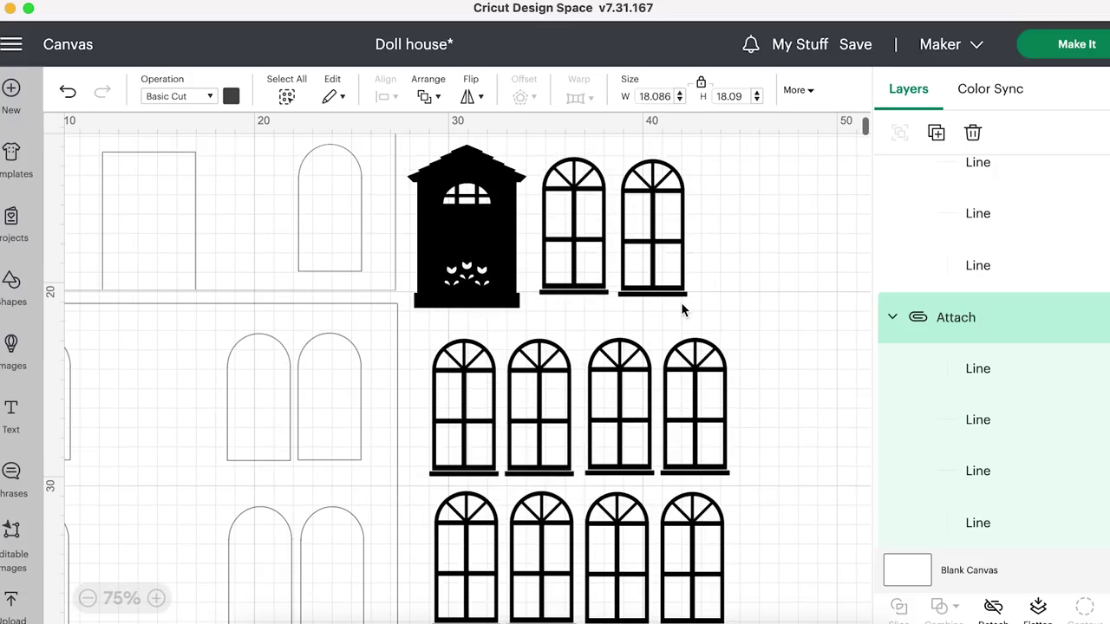
scroll(451, 224, up, 1)
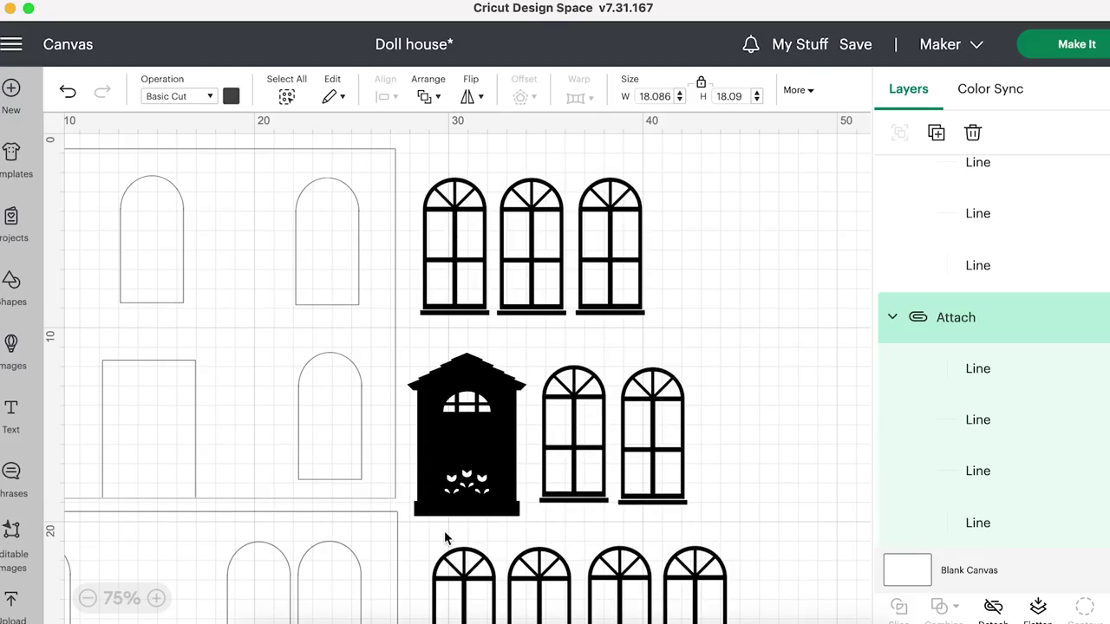
scroll(444, 539, down, 4)
scroll(444, 539, down, 10)
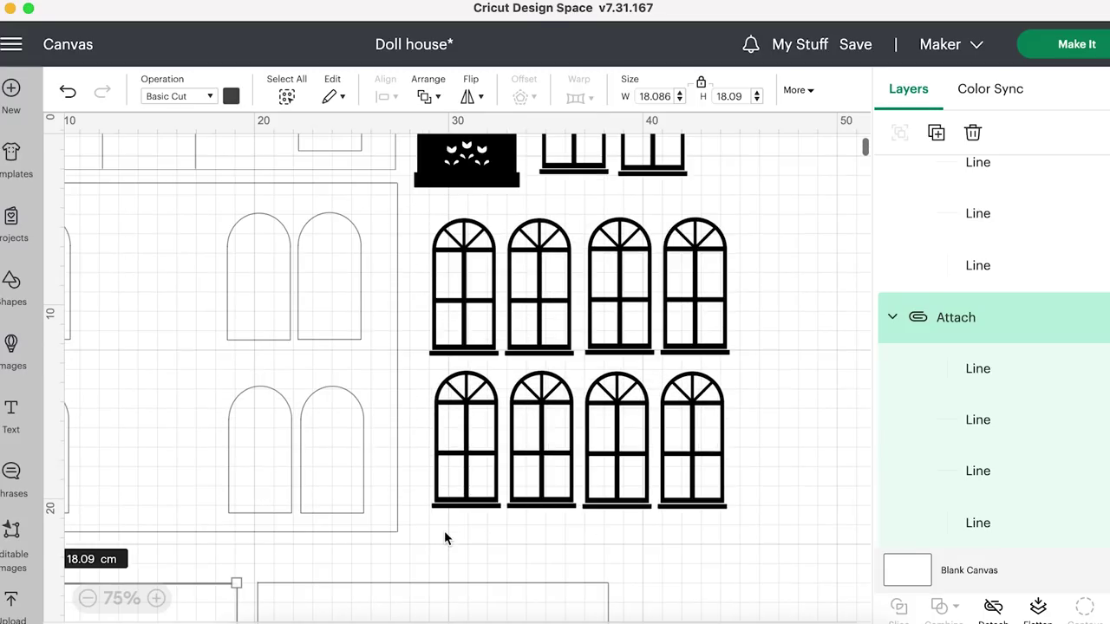
Step: Detach the second wall panel so its window outlines can be selected separately
scroll(444, 539, left, 3)
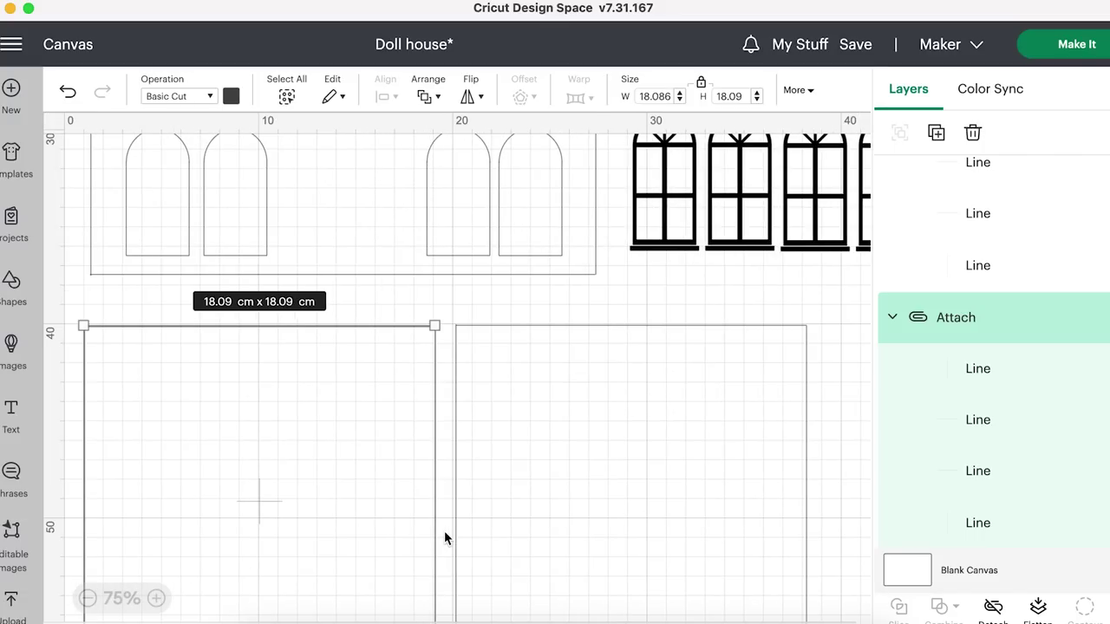
click(379, 246)
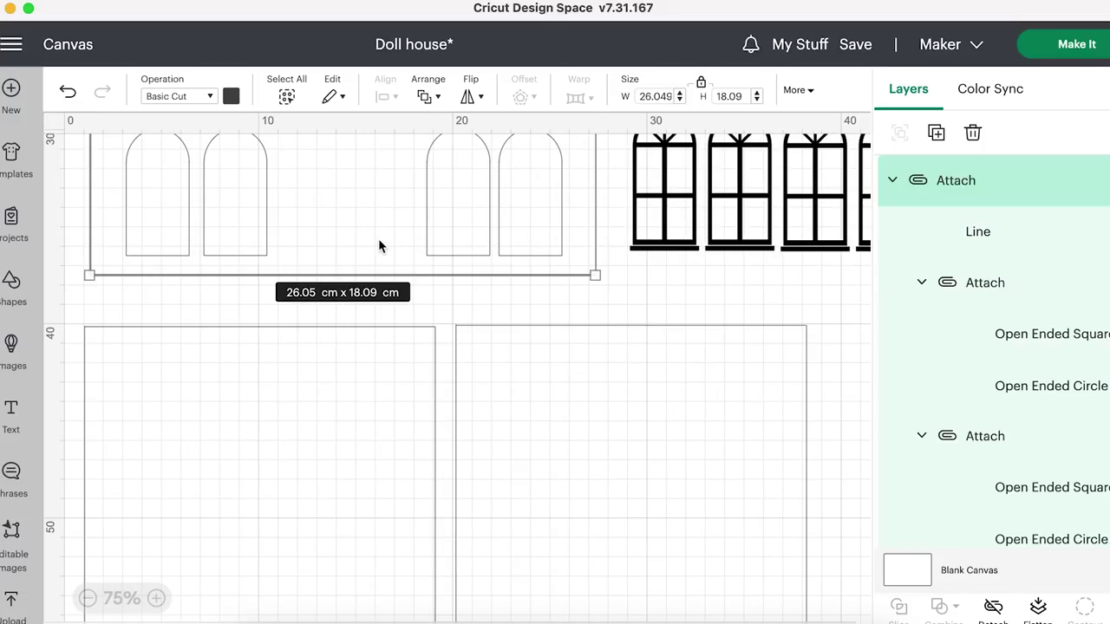
click(993, 610)
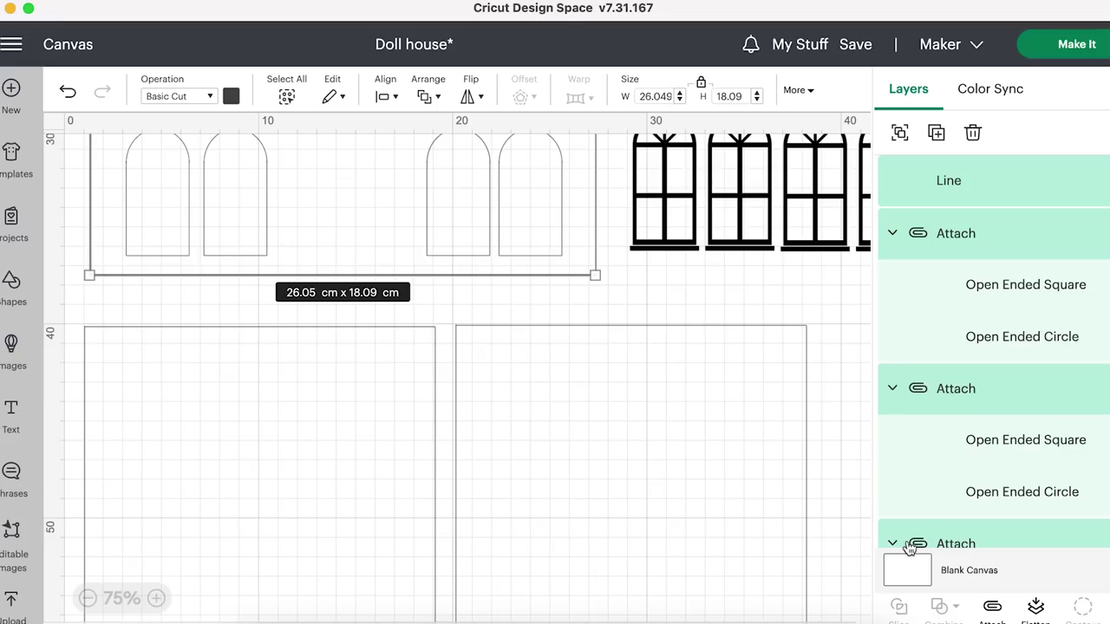
click(682, 279)
Step: Duplicate the third arched window outline in the second wall panel's lower row and move the copy into the left square panel
click(451, 223)
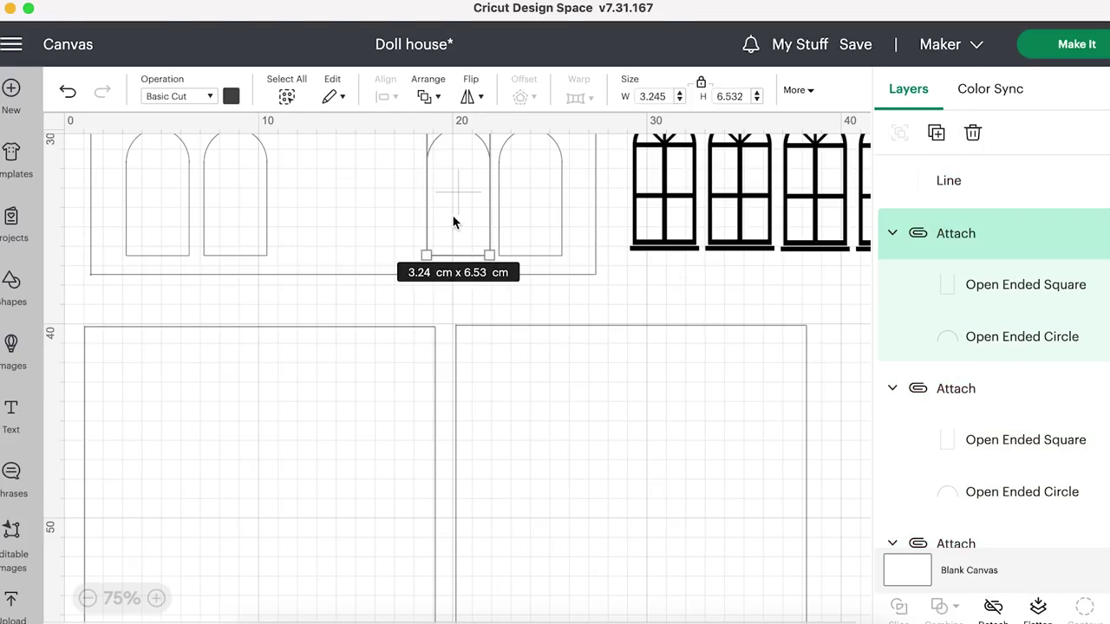
right_click(452, 223)
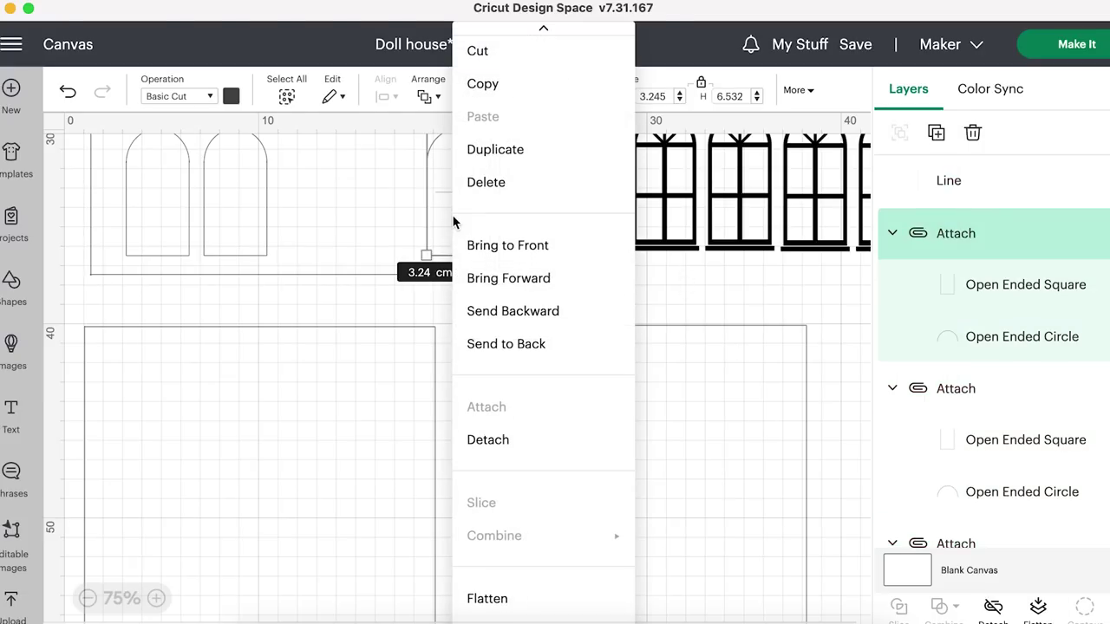
click(493, 151)
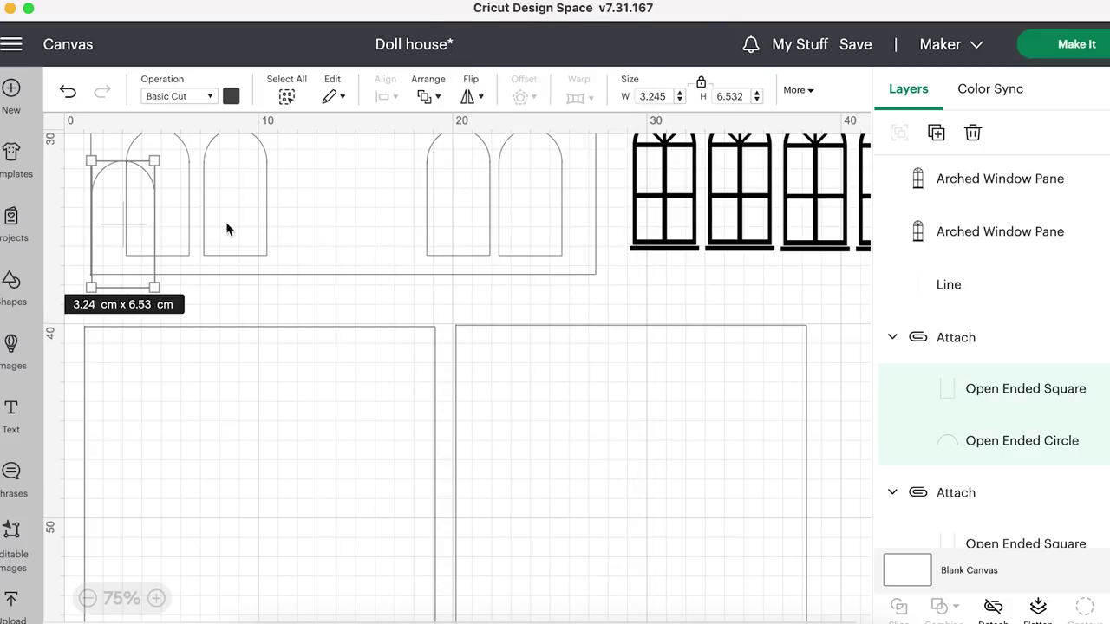
drag(131, 250, 264, 513)
Step: Enlarge the copied arched outline to about 4.84 by 9.75 cm and position it lower in the left square panel
scroll(335, 526, down, 3)
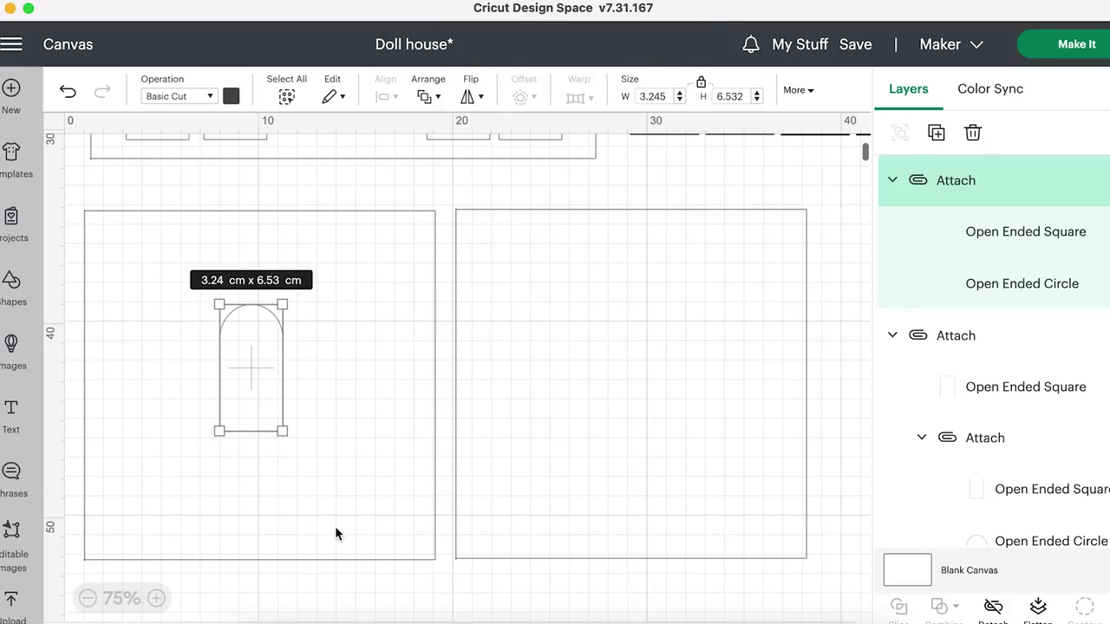
click(277, 421)
click(257, 366)
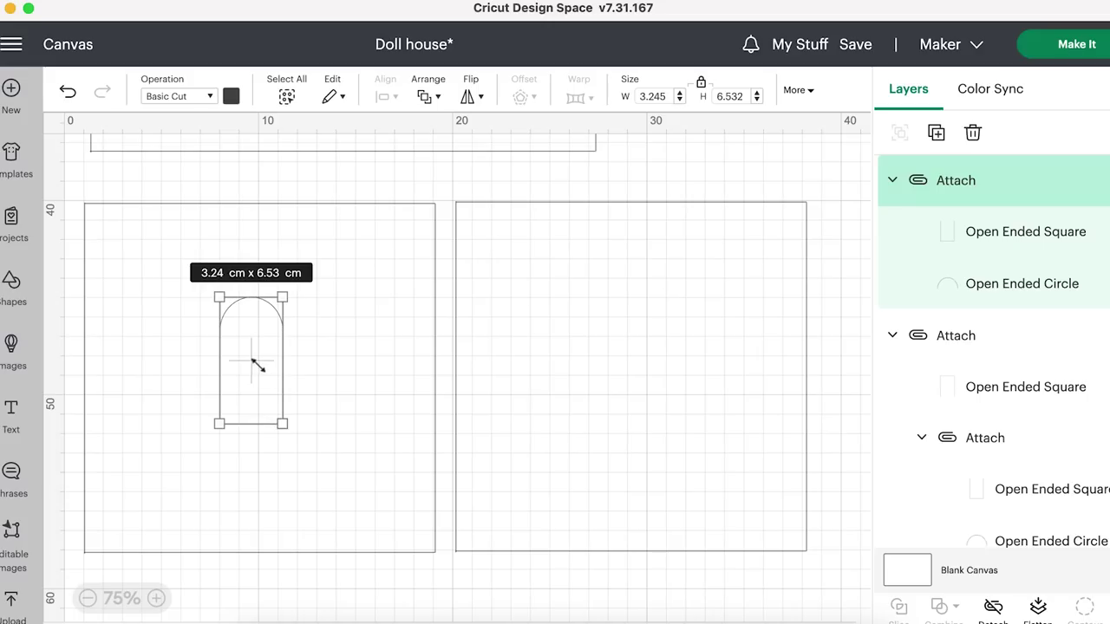
drag(277, 421, 272, 481)
click(265, 372)
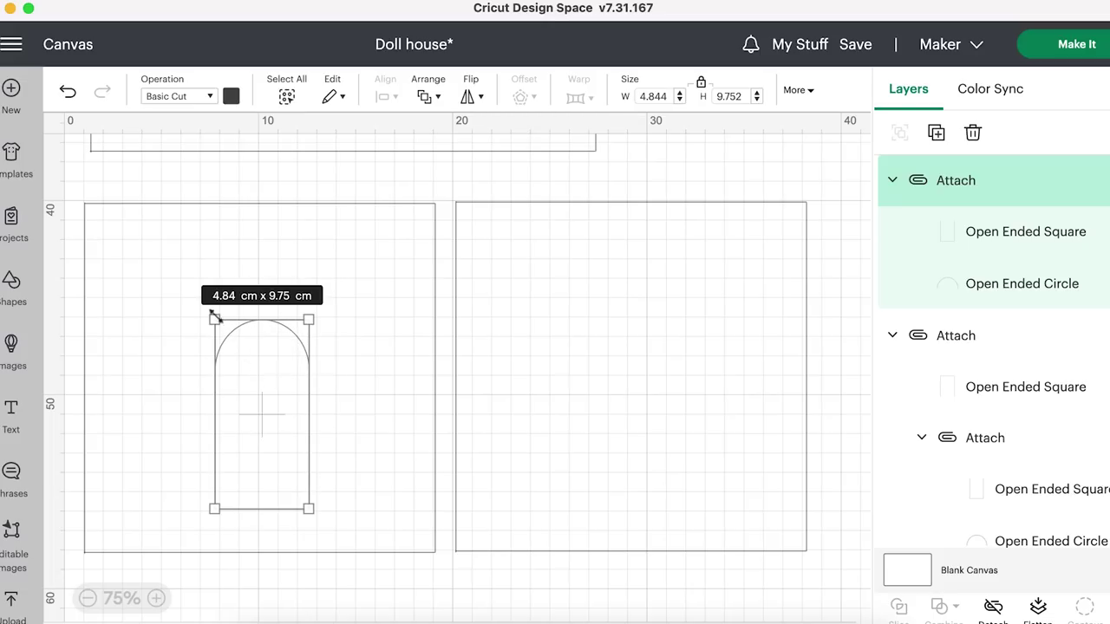
Step: Enlarge the arched outline in the left square panel to about 5.36 by 10.79 cm and place a duplicate in the right square panel
drag(214, 320, 204, 300)
drag(291, 486, 292, 476)
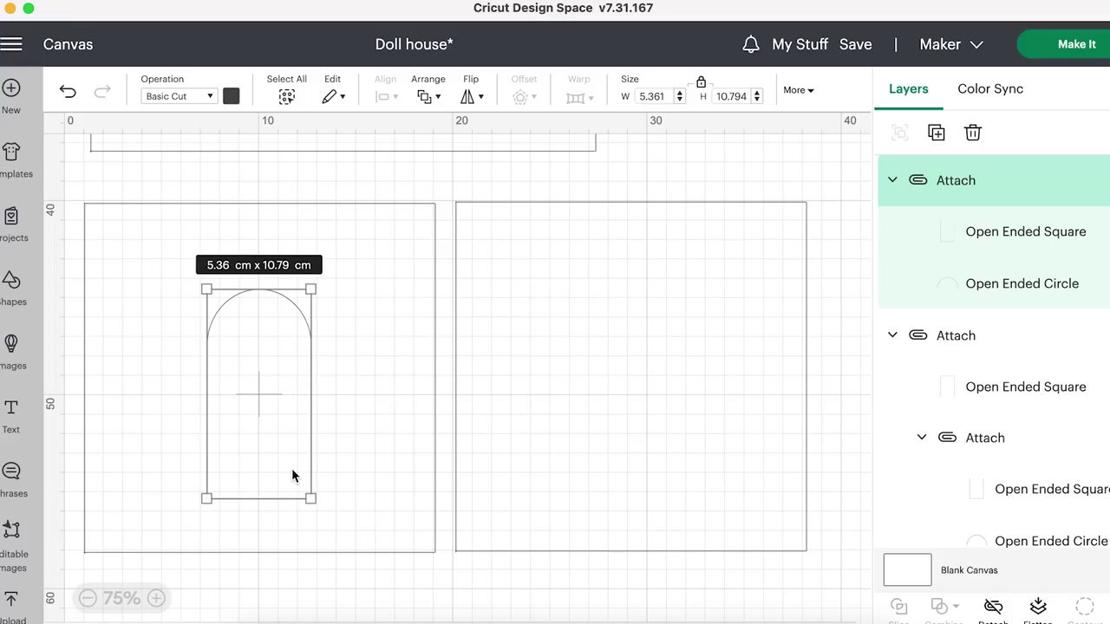
right_click(292, 472)
click(352, 251)
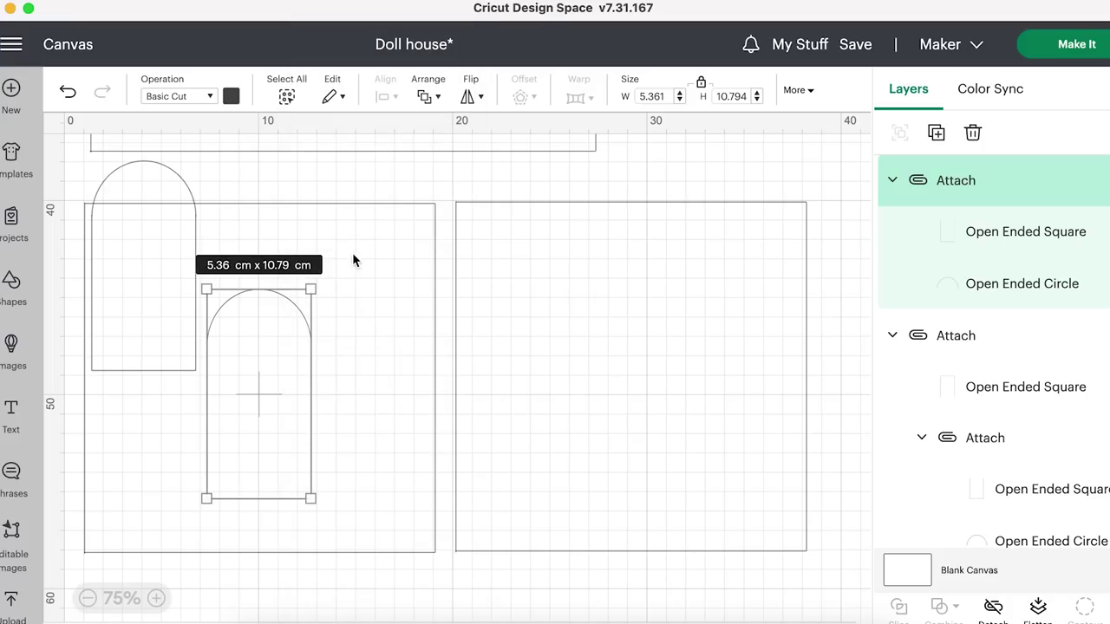
drag(170, 253, 656, 385)
Step: Widen the gap between the two square panels and nudge the panels and copied outline so each arch sits centred horizontally
click(756, 408)
drag(656, 439, 673, 440)
click(751, 173)
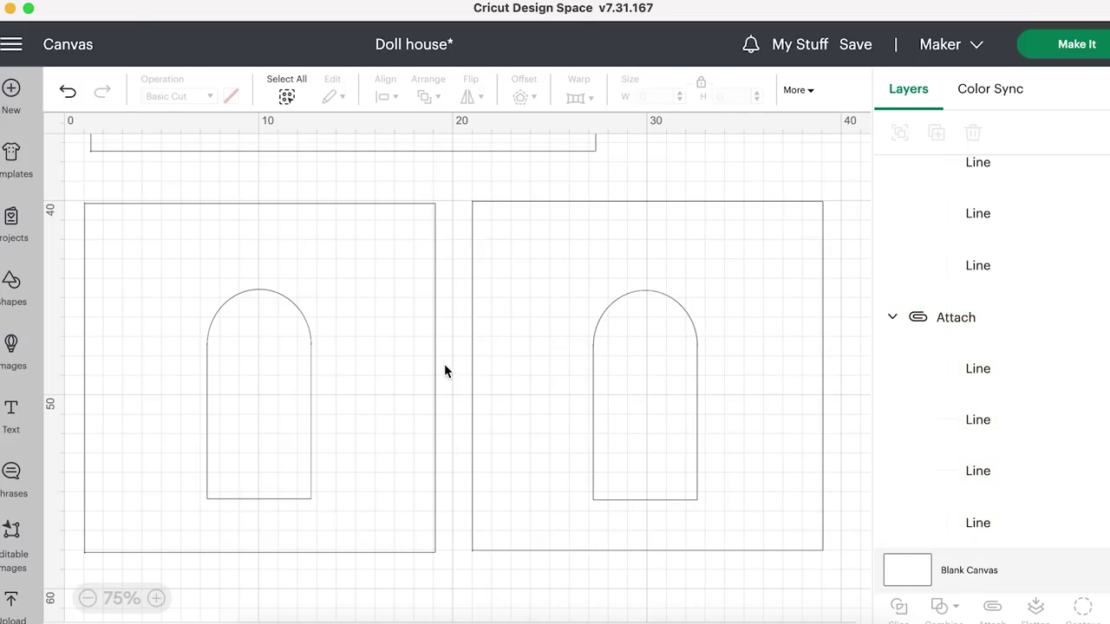
click(388, 383)
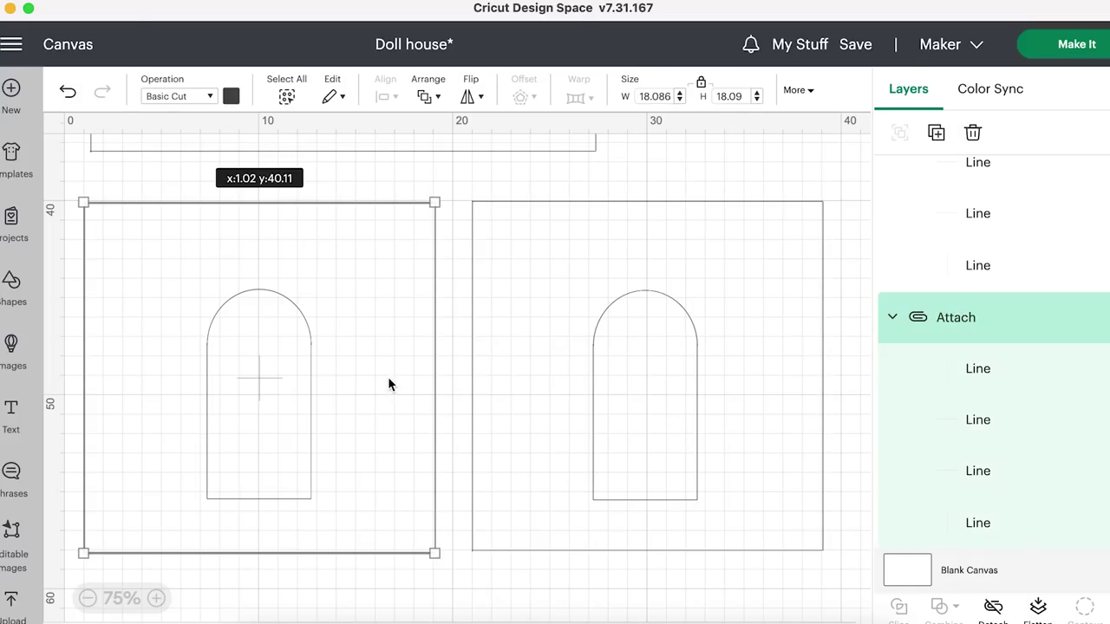
drag(388, 378, 389, 376)
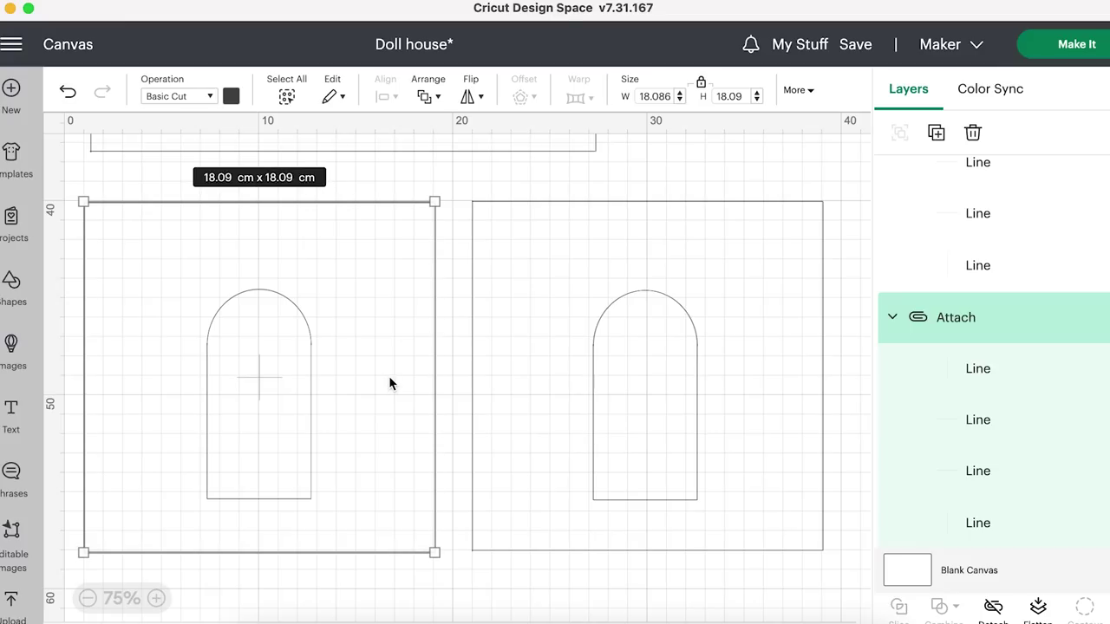
drag(628, 386, 632, 384)
click(751, 339)
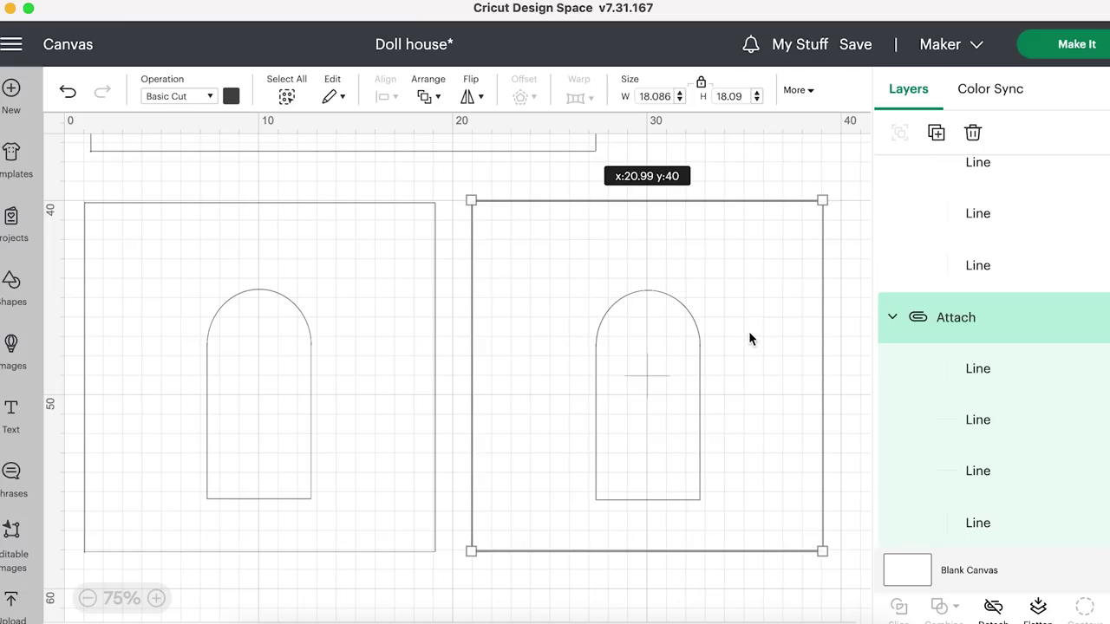
click(746, 180)
Step: Duplicate the first Arched Window Pane in the lower row and move the copy down to the left square panel's arched outline
scroll(746, 179, up, 1)
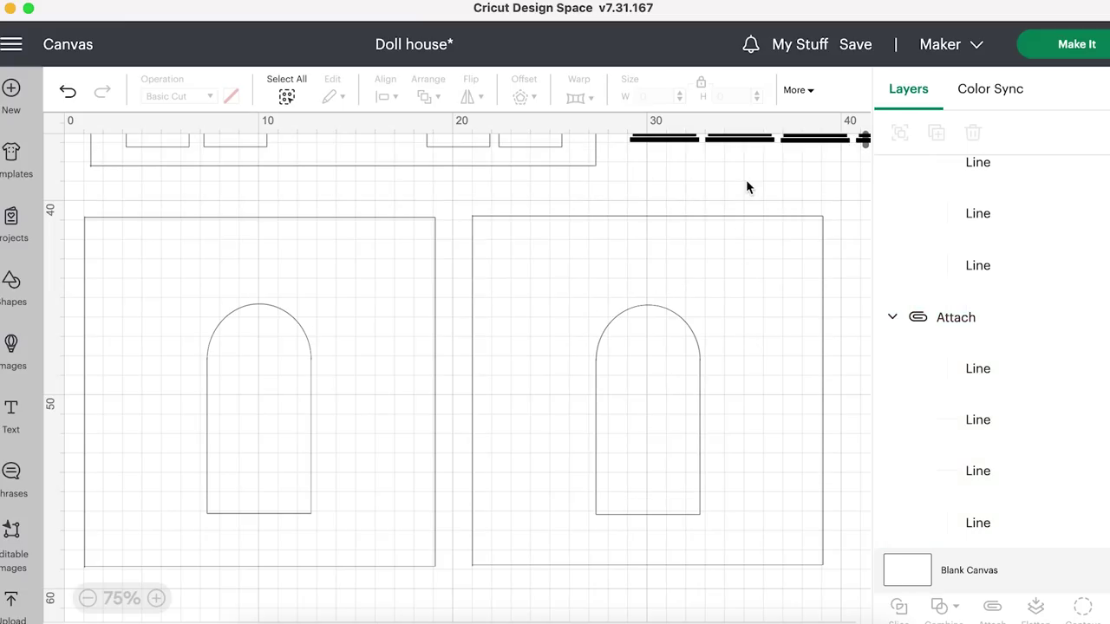
scroll(747, 182, up, 5)
click(673, 380)
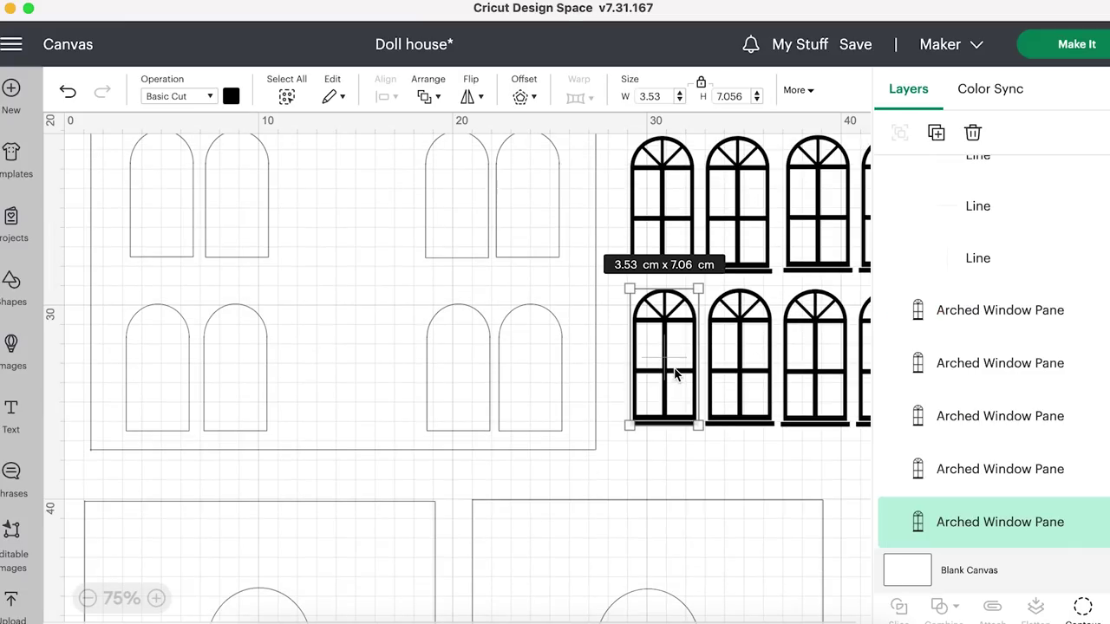
right_click(675, 377)
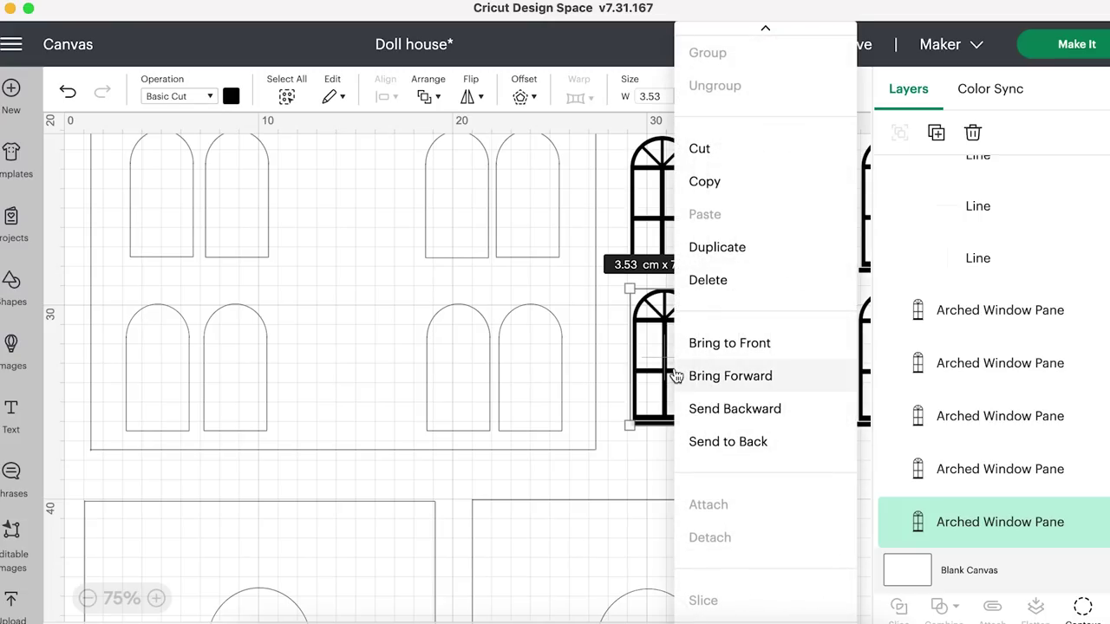
click(717, 247)
drag(135, 236, 281, 553)
scroll(379, 557, down, 5)
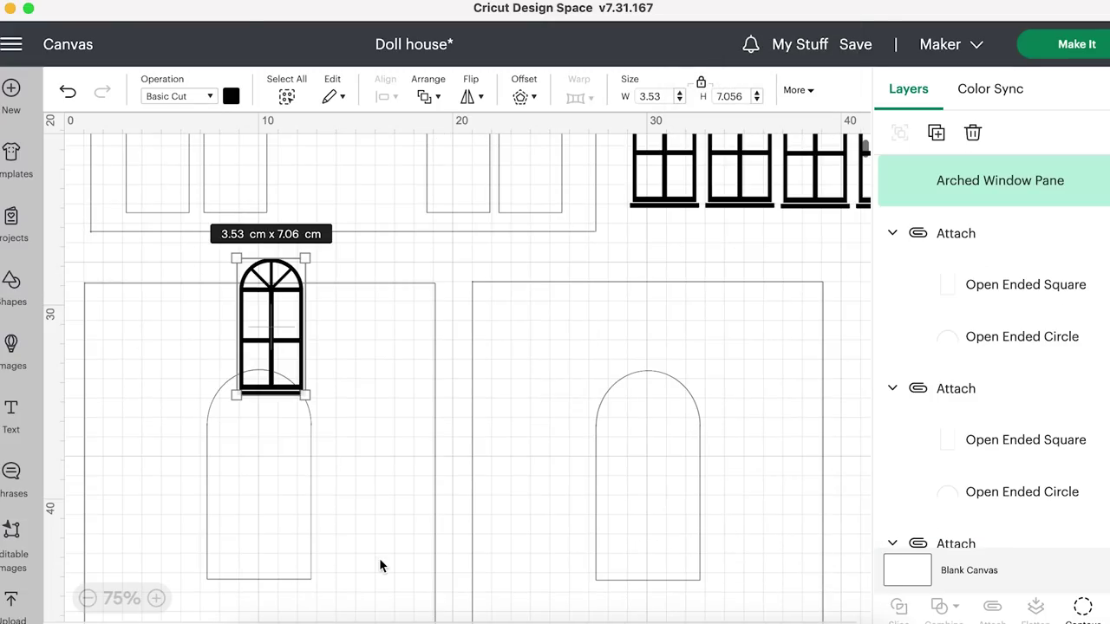
Step: Enlarge the copied Arched Window Pane to about 6.26 by 12.51 cm and position it over the left square panel's arched outline
drag(306, 394, 377, 537)
scroll(398, 598, down, 1)
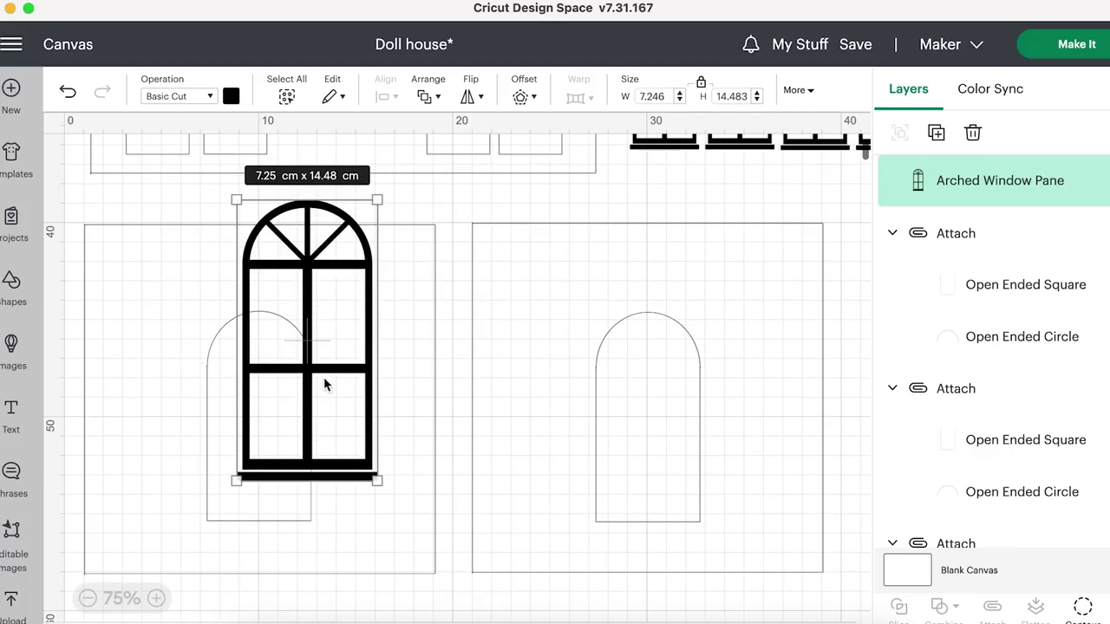
drag(303, 377, 256, 466)
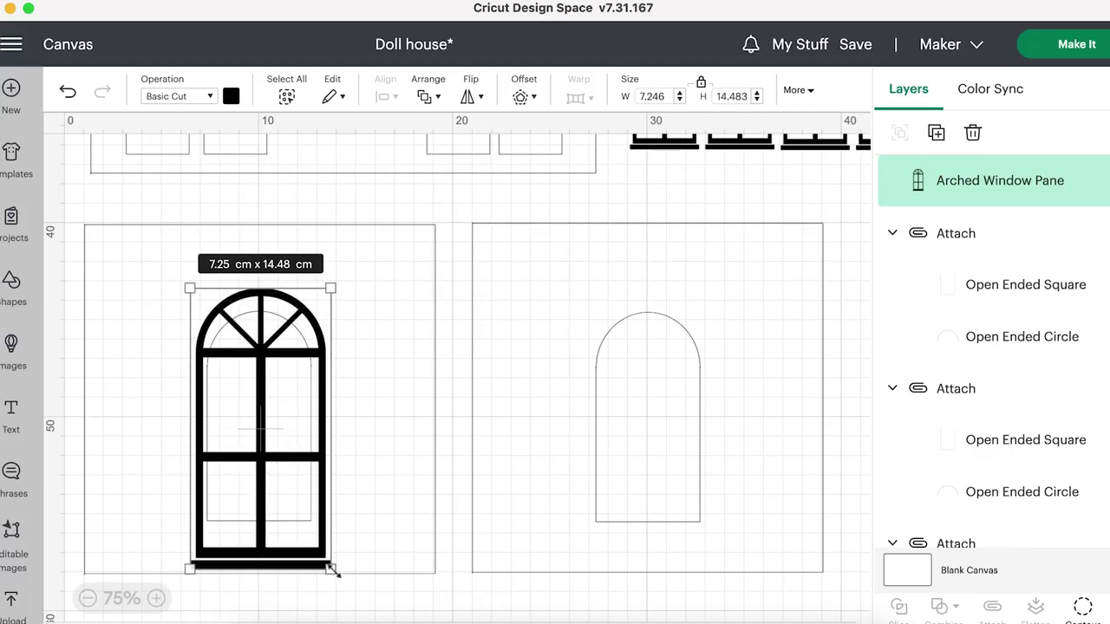
drag(330, 568, 307, 528)
drag(249, 406, 256, 434)
click(356, 454)
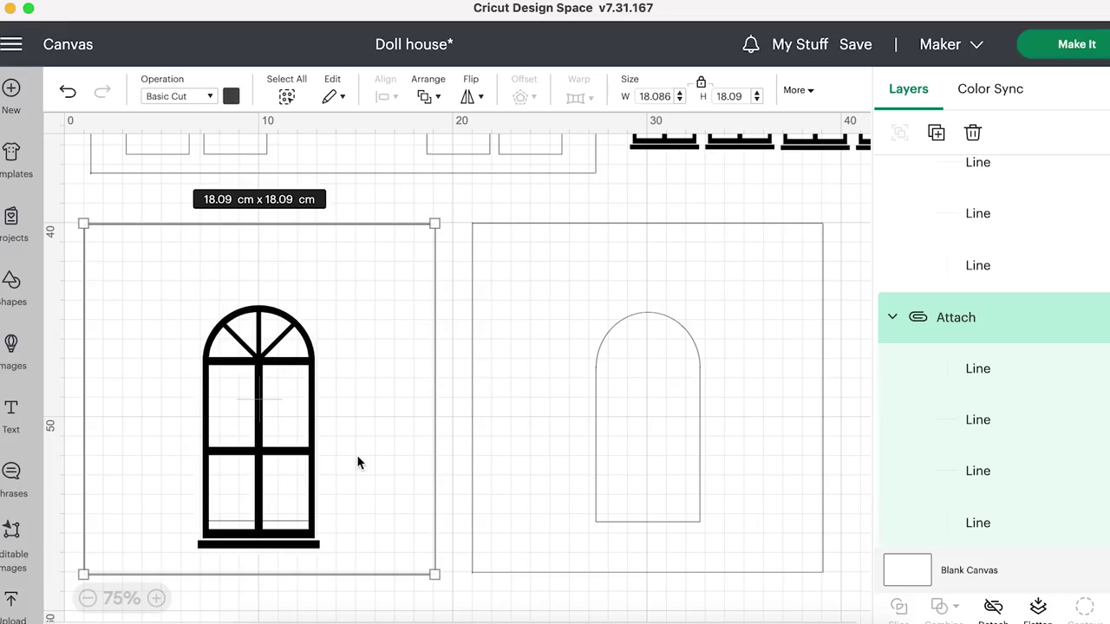
right_click(268, 450)
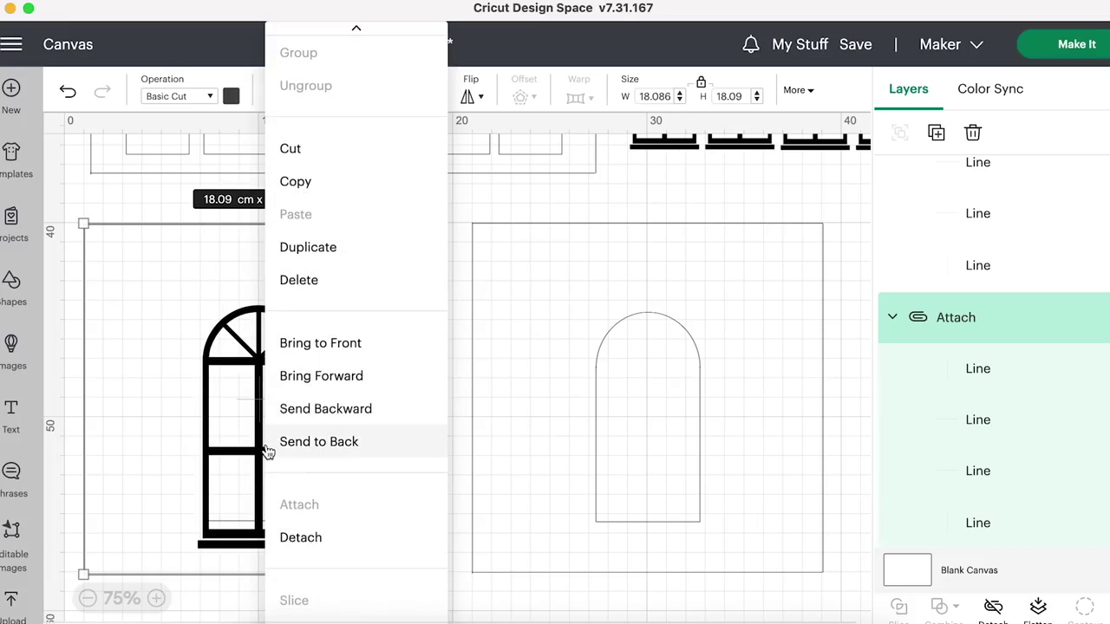
click(325, 248)
click(266, 459)
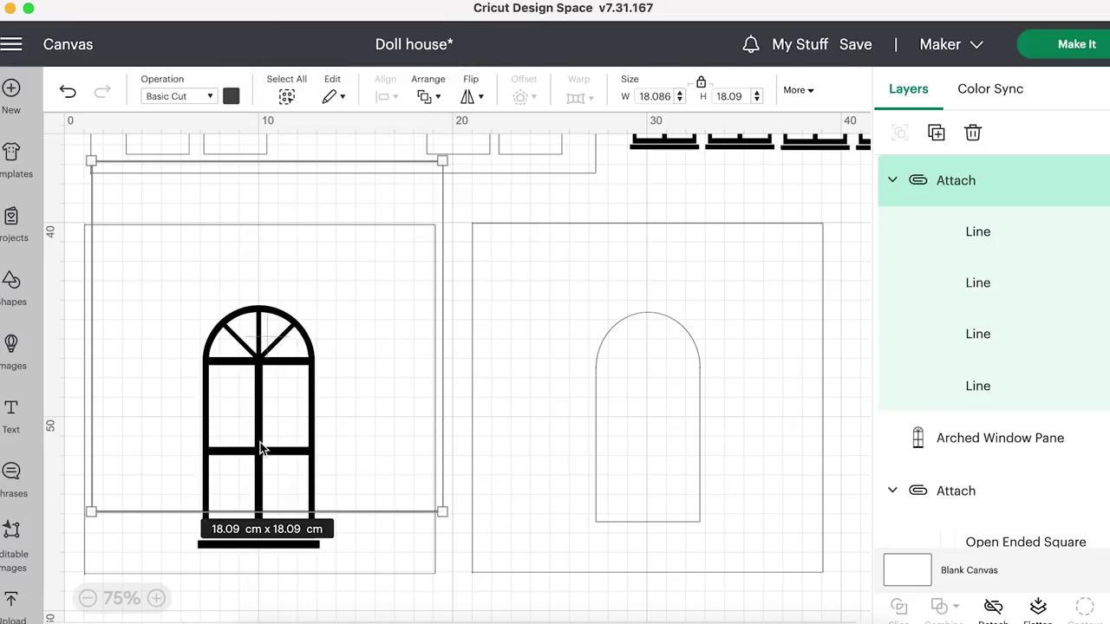
key(super+z)
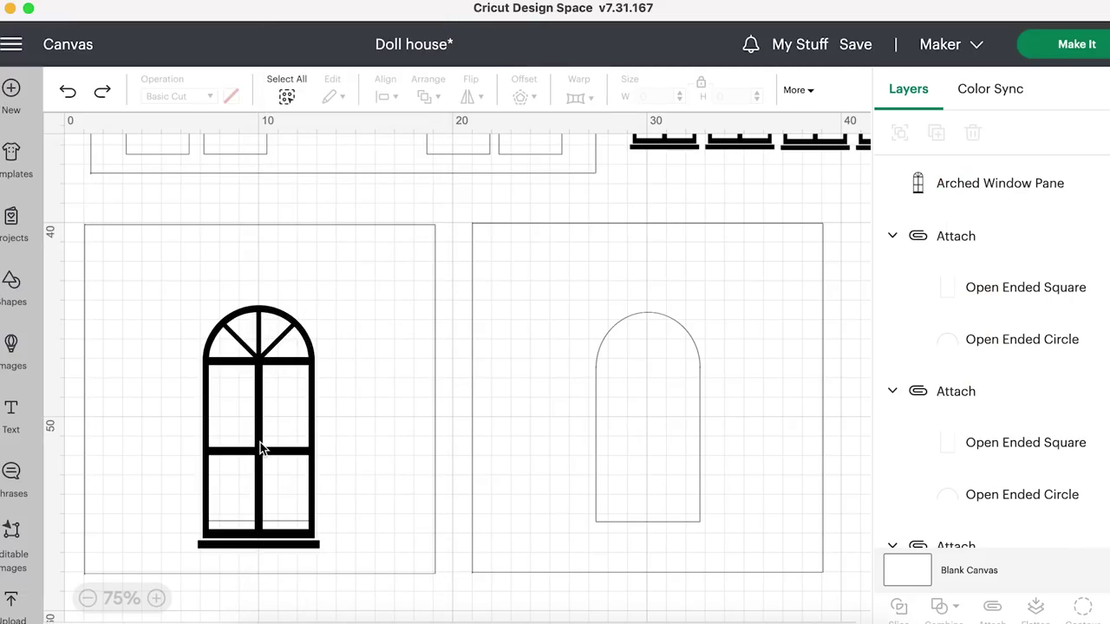
Step: Duplicate the enlarged Arched Window Pane and position the copy over the right square panel's arched outline
click(260, 447)
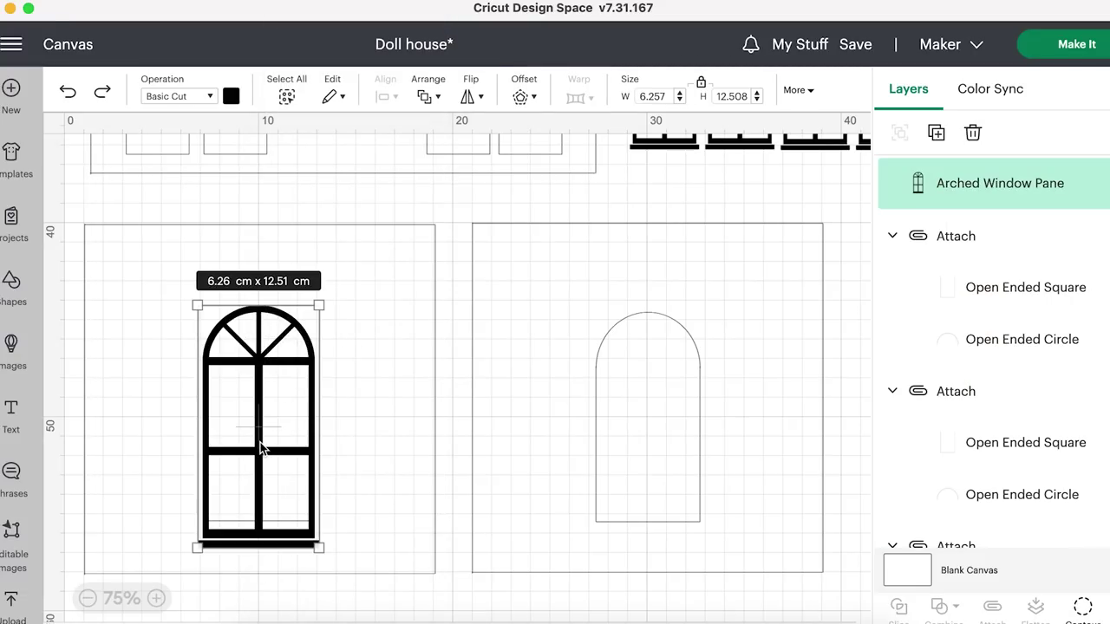
right_click(260, 442)
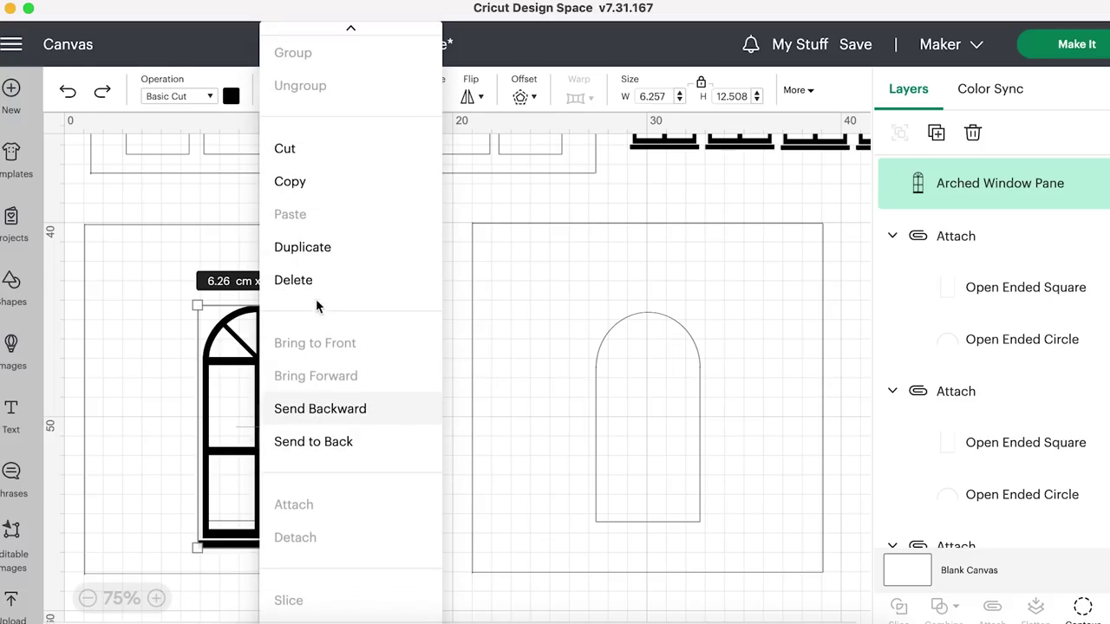
click(321, 250)
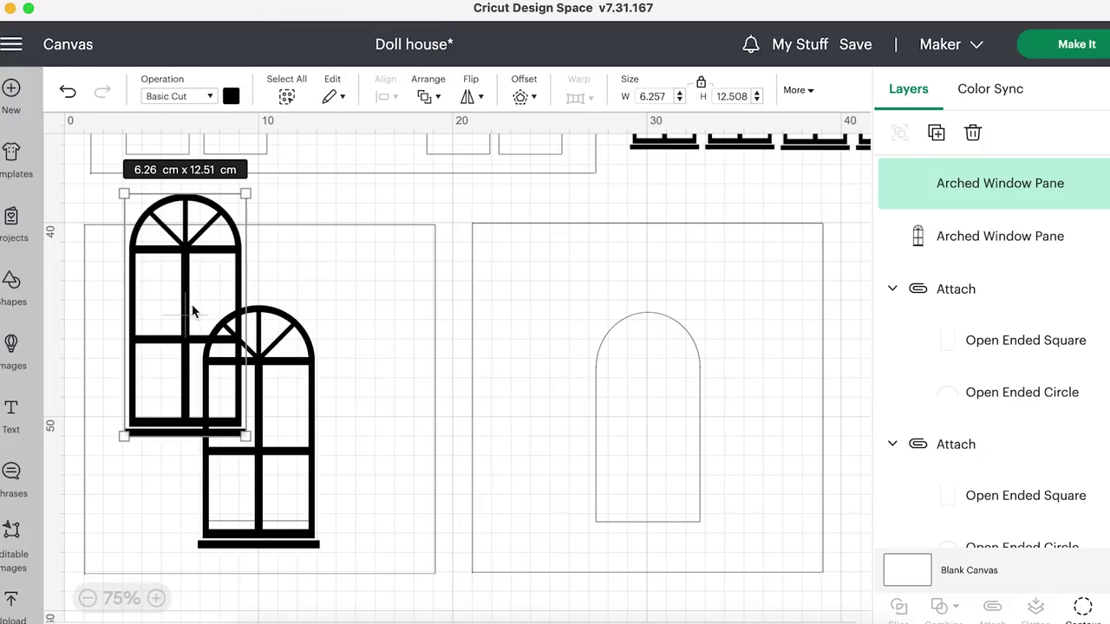
drag(182, 296, 643, 414)
click(643, 411)
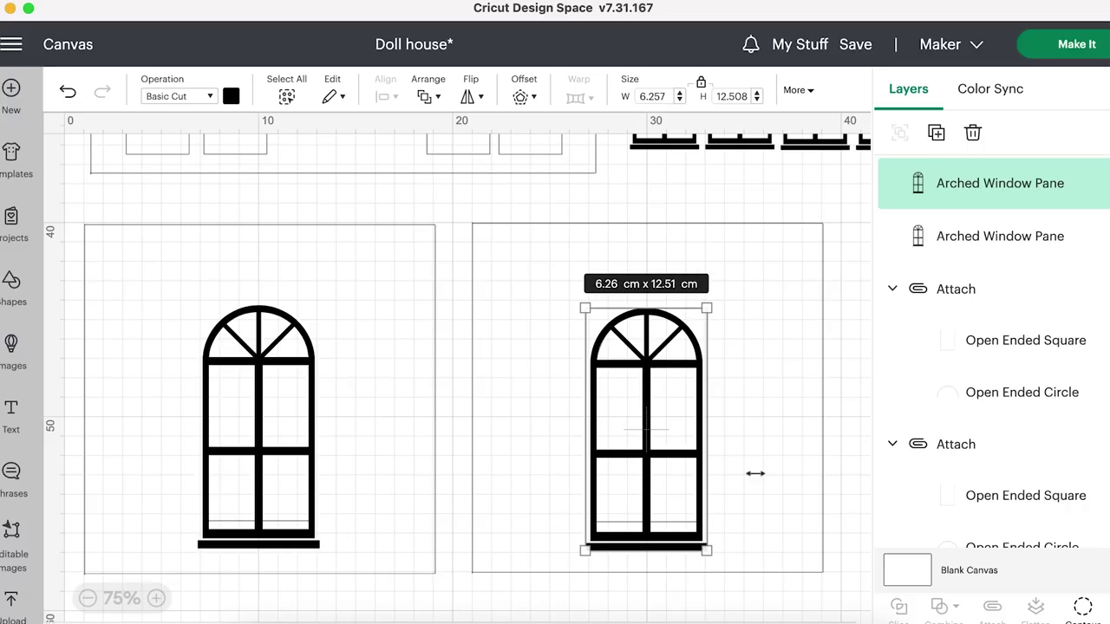
Step: Move both enlarged window panes off the square panels and set them side by side beyond the right square panel
scroll(759, 483, right, 5)
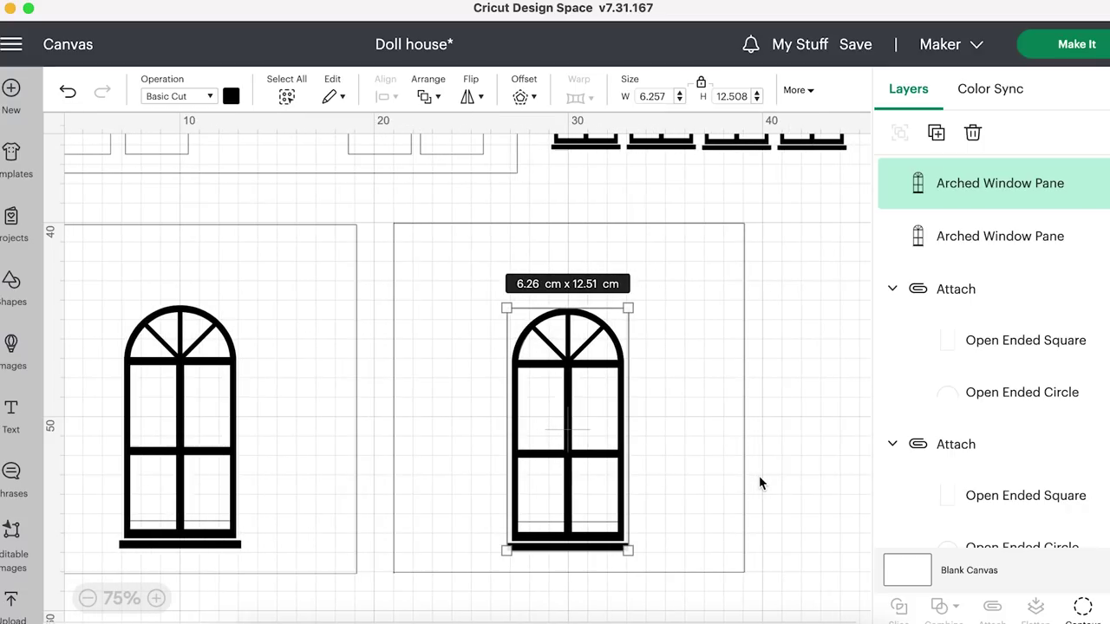
drag(577, 462, 853, 461)
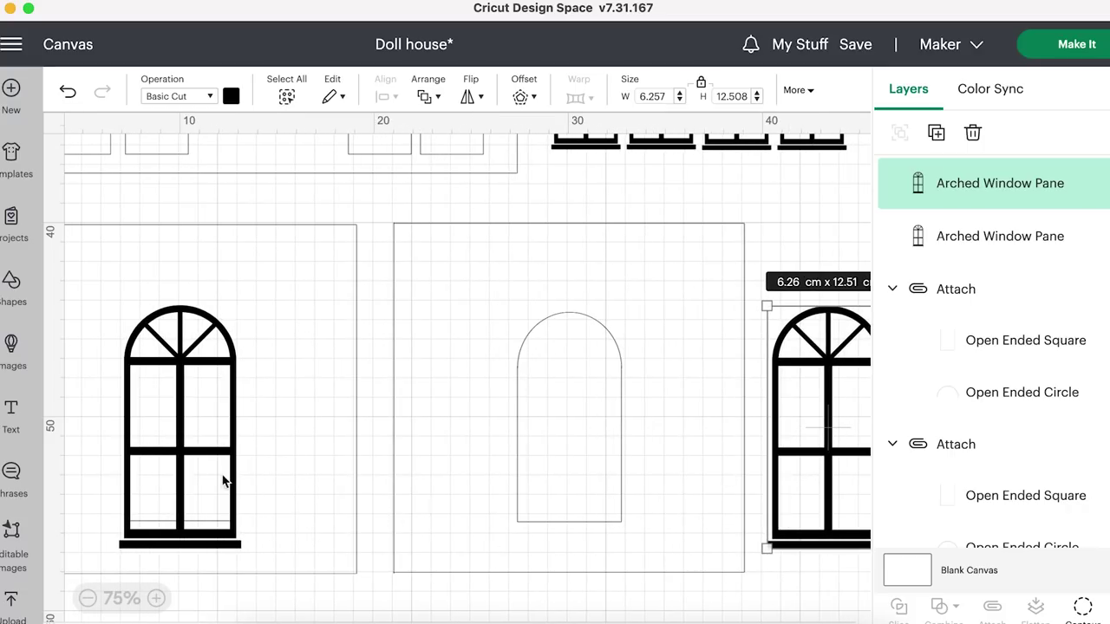
drag(173, 447, 646, 434)
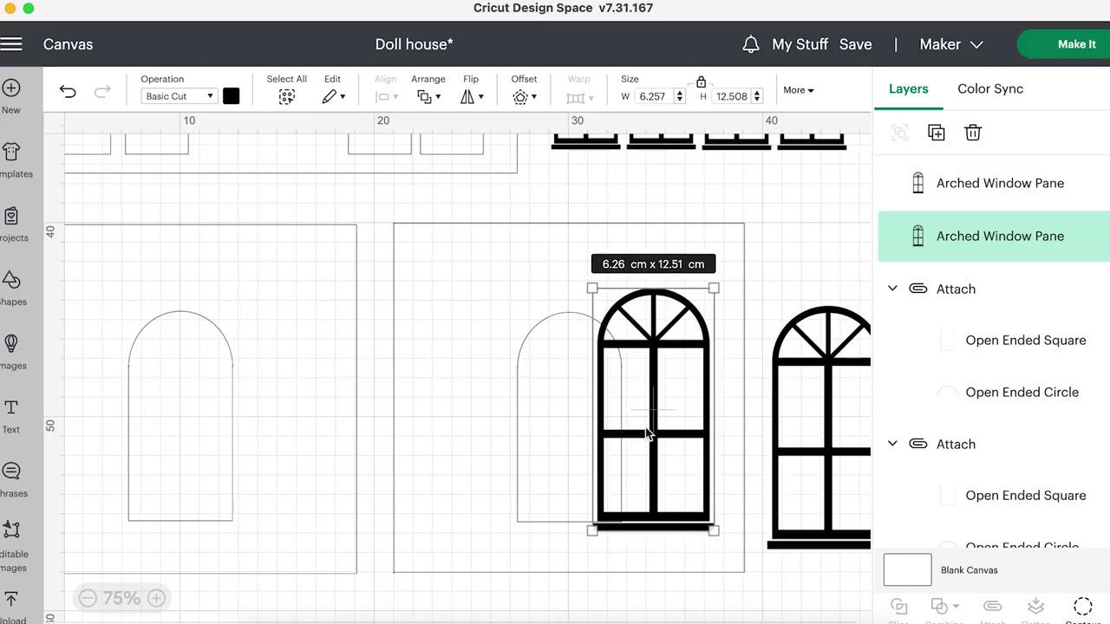
scroll(646, 433, right, 6)
drag(530, 442, 833, 456)
Step: Attach the arched outline to the right square panel and shift the attached panel slightly towards the left panel
drag(274, 201, 630, 592)
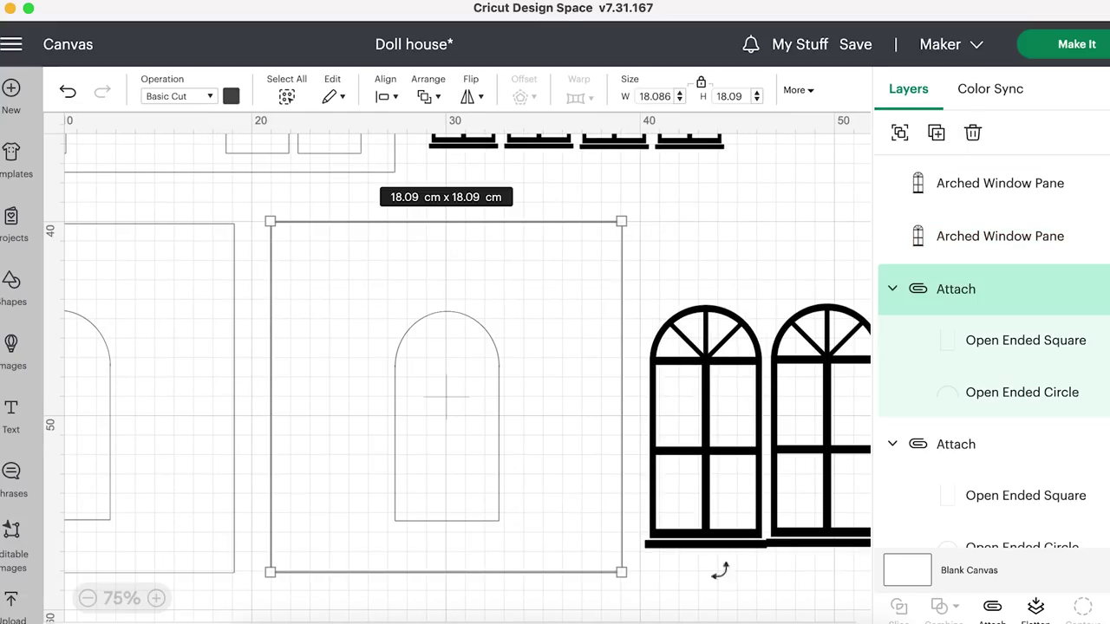
click(992, 607)
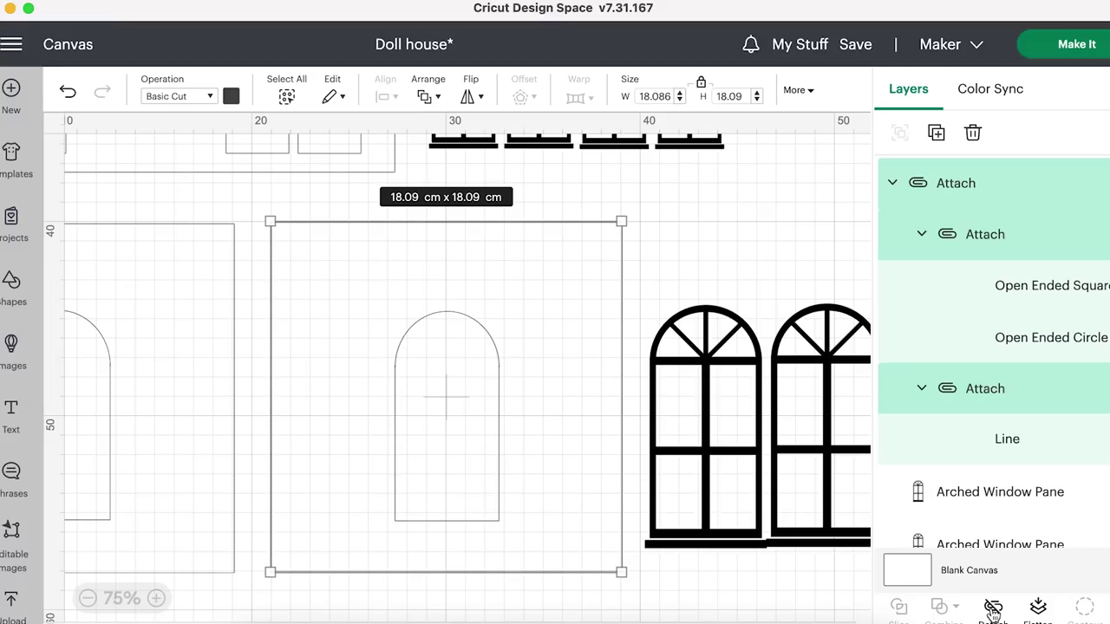
click(659, 277)
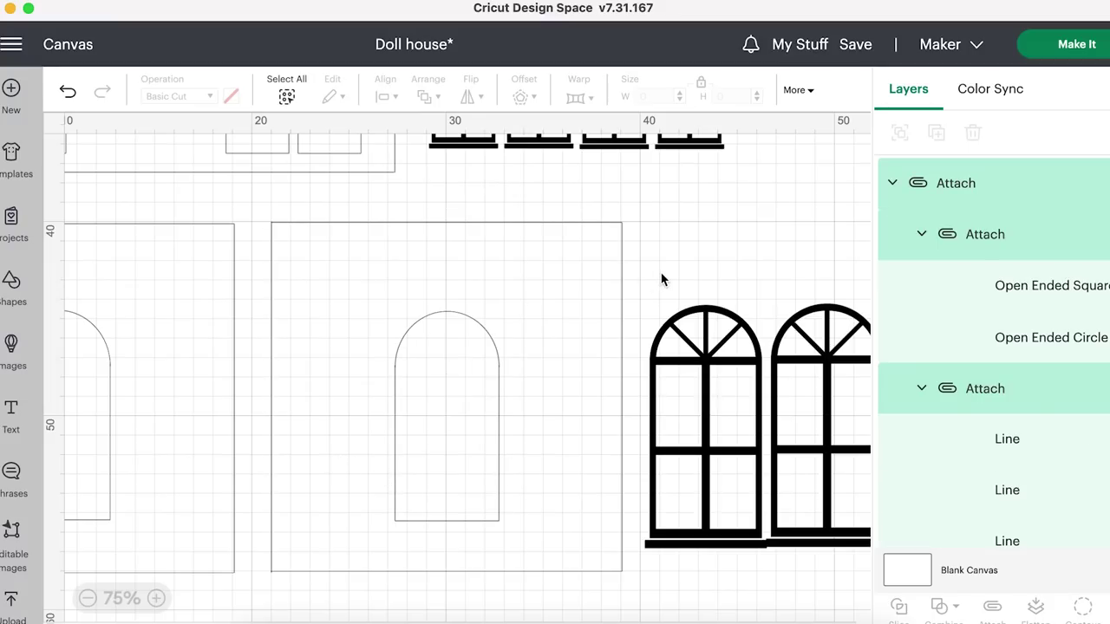
mouse_move(338, 423)
mouse_down()
mouse_move(379, 408)
mouse_move(342, 442)
mouse_move(334, 426)
mouse_up()
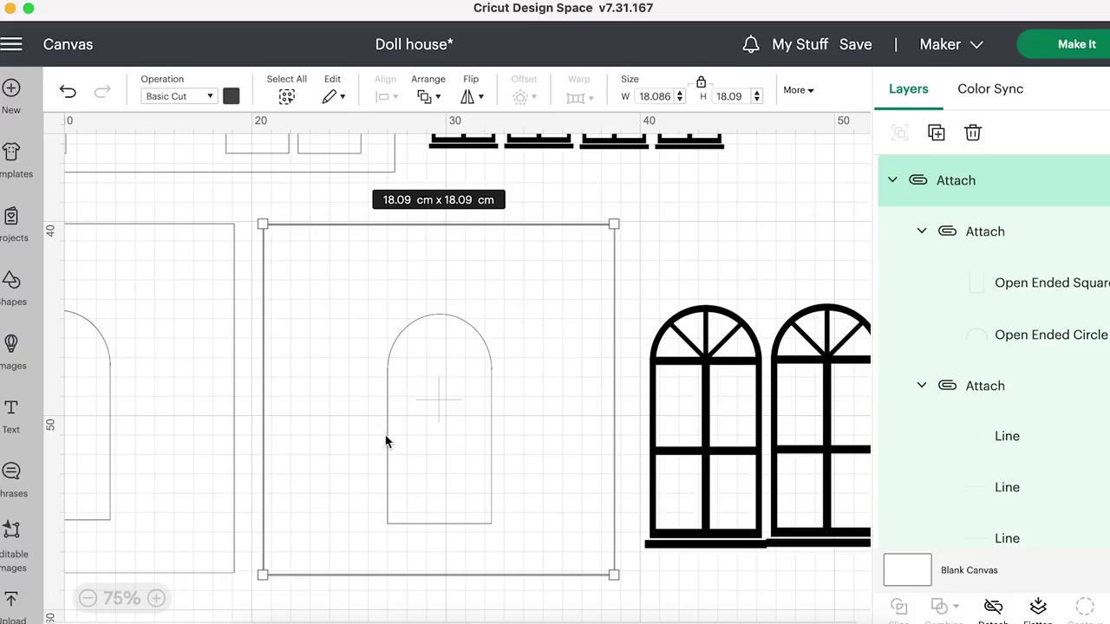
scroll(387, 442, left, 5)
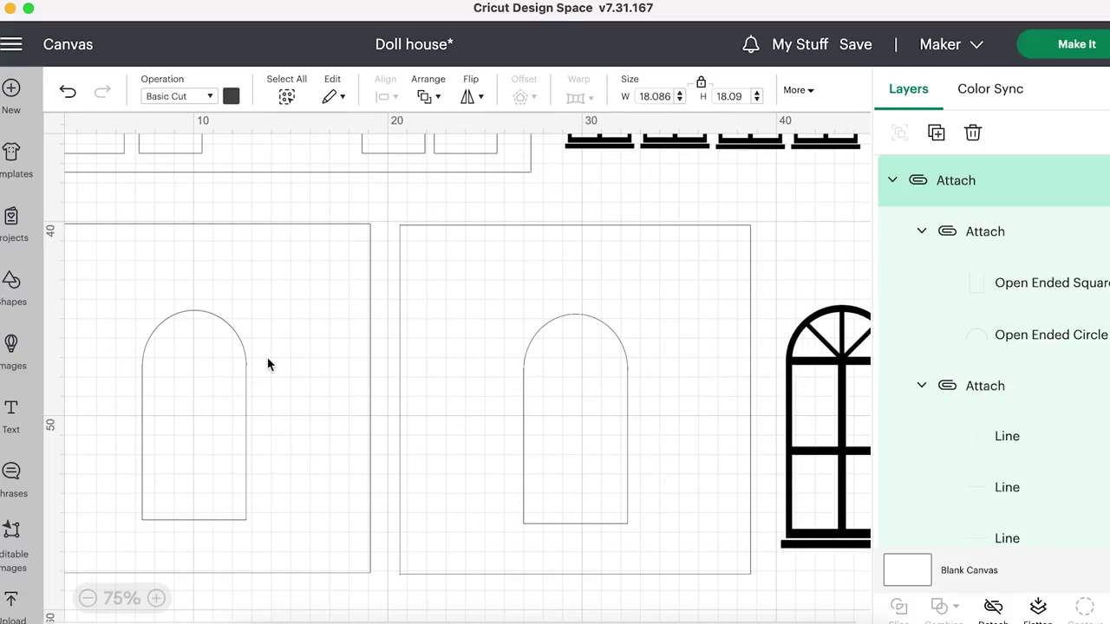
scroll(271, 365, left, 2)
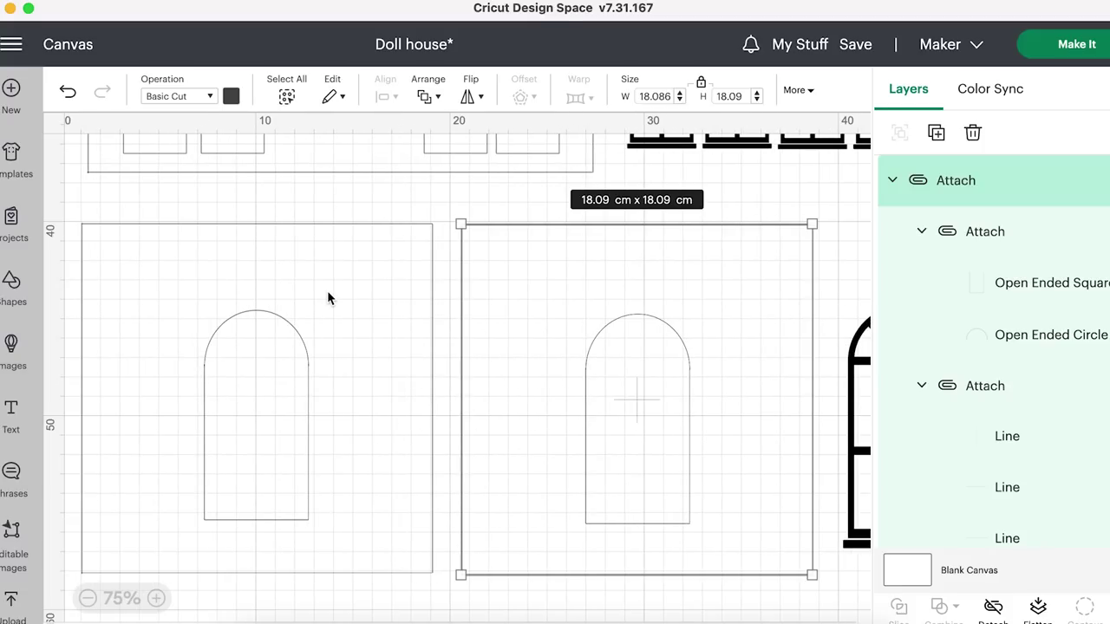
click(353, 279)
drag(353, 280, 328, 296)
key(super+z)
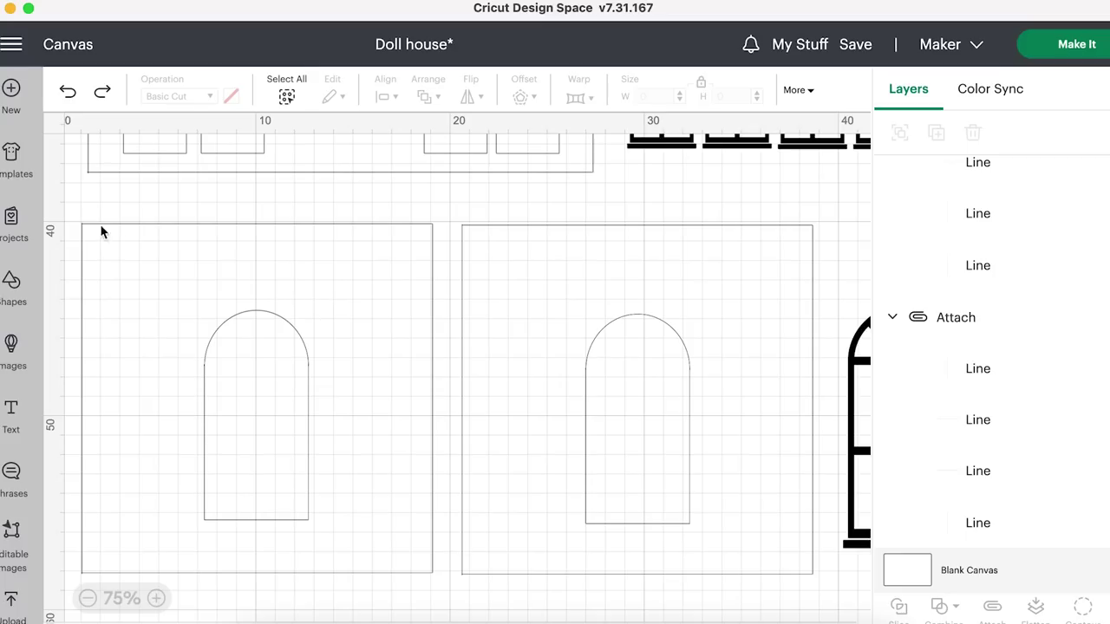
Step: Attach the arched outline to the left square panel so they cut as one piece
drag(71, 201, 449, 593)
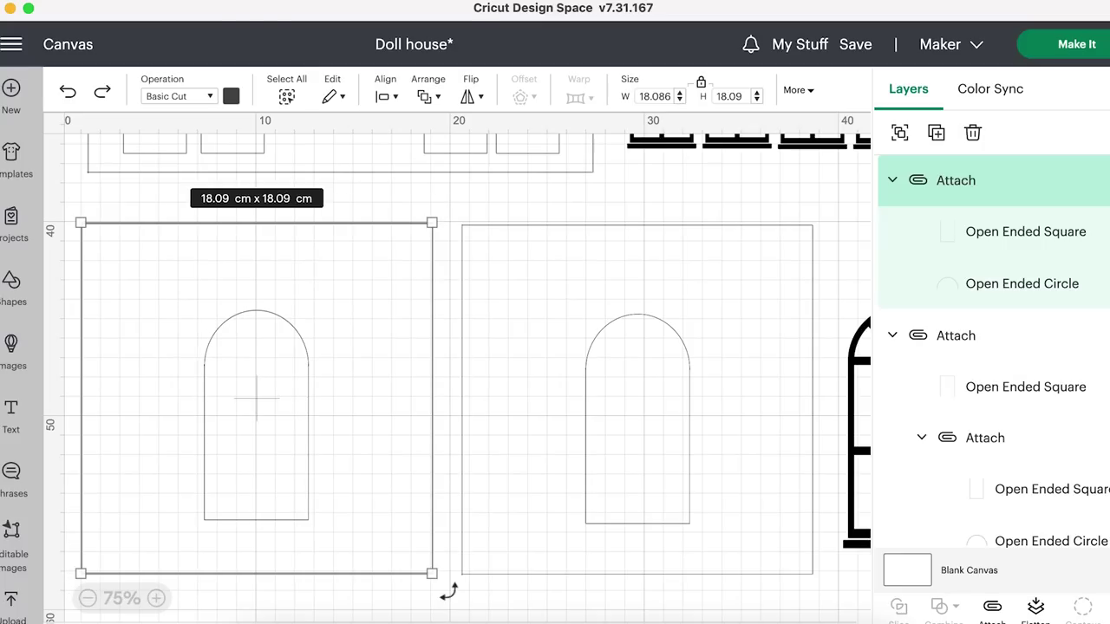
click(993, 608)
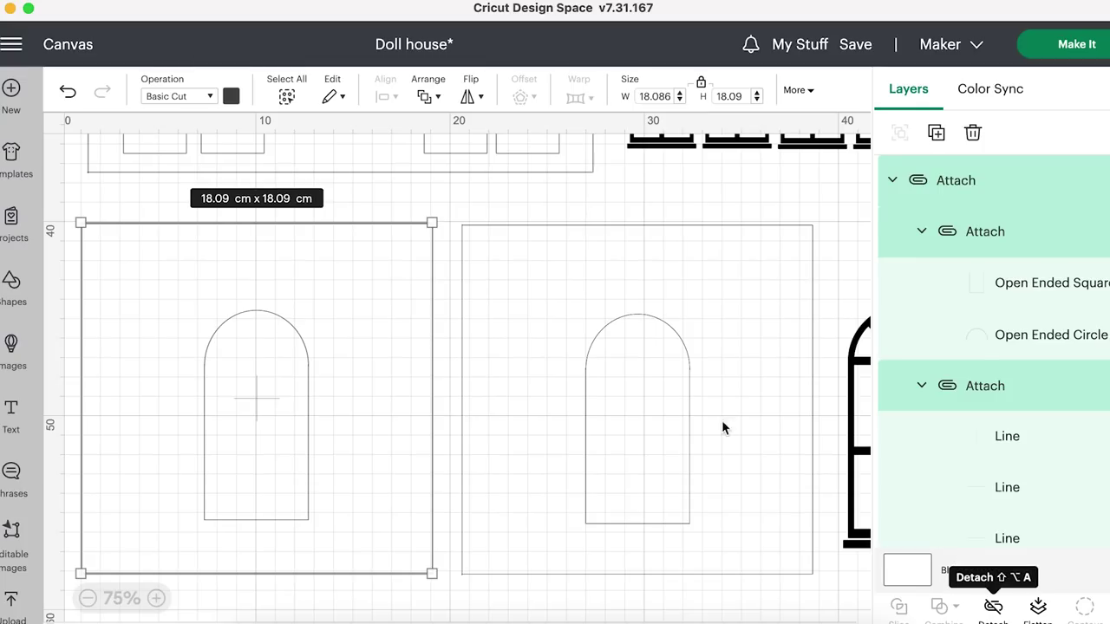
click(675, 206)
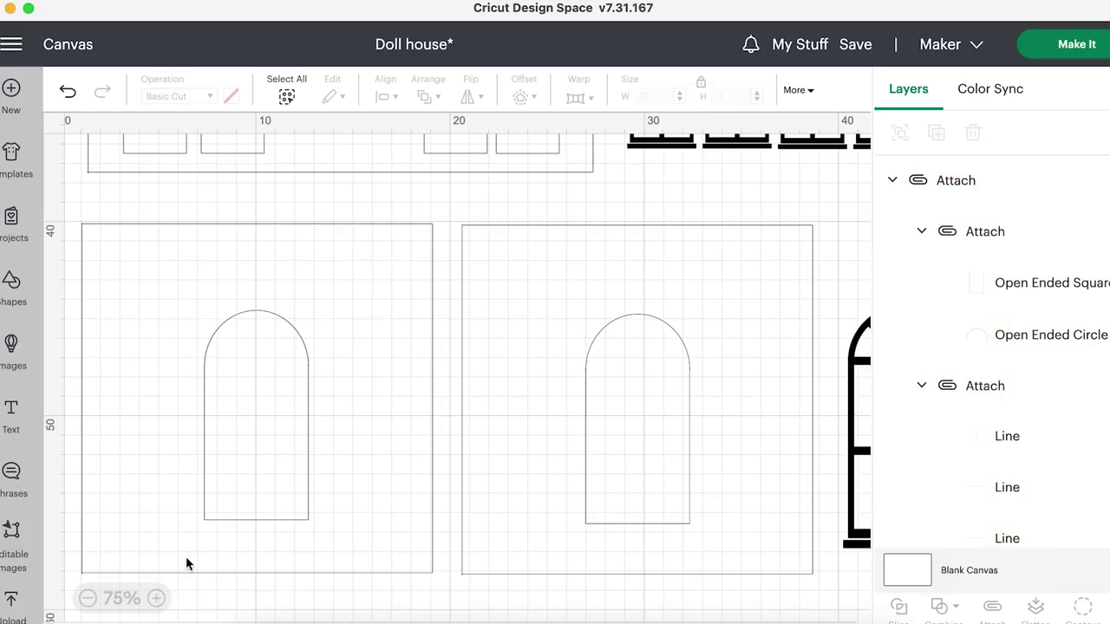
click(88, 599)
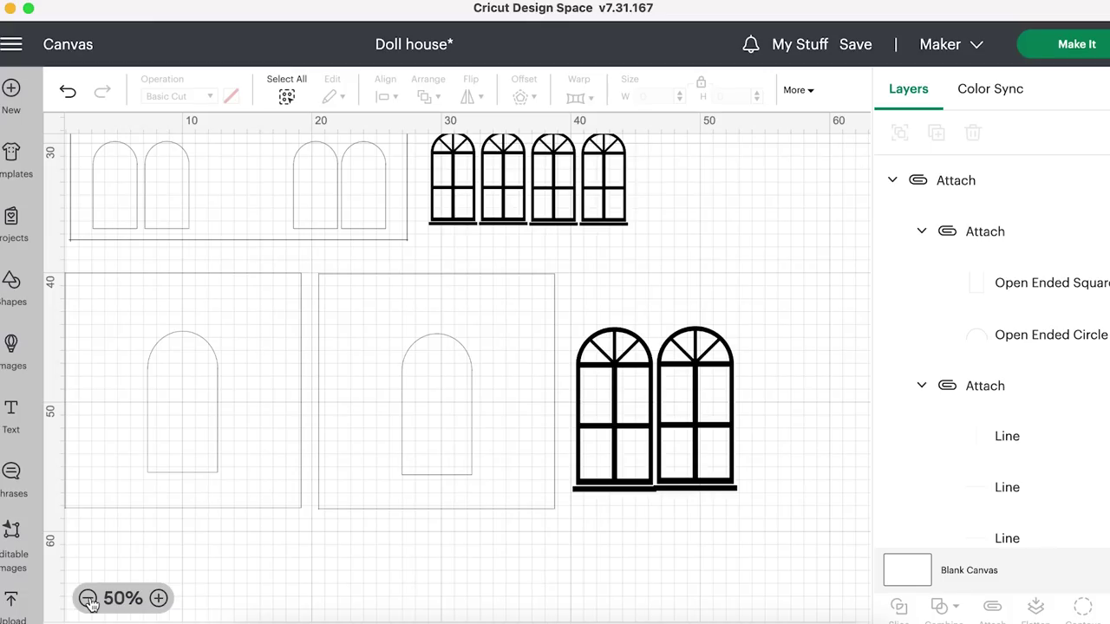
click(88, 599)
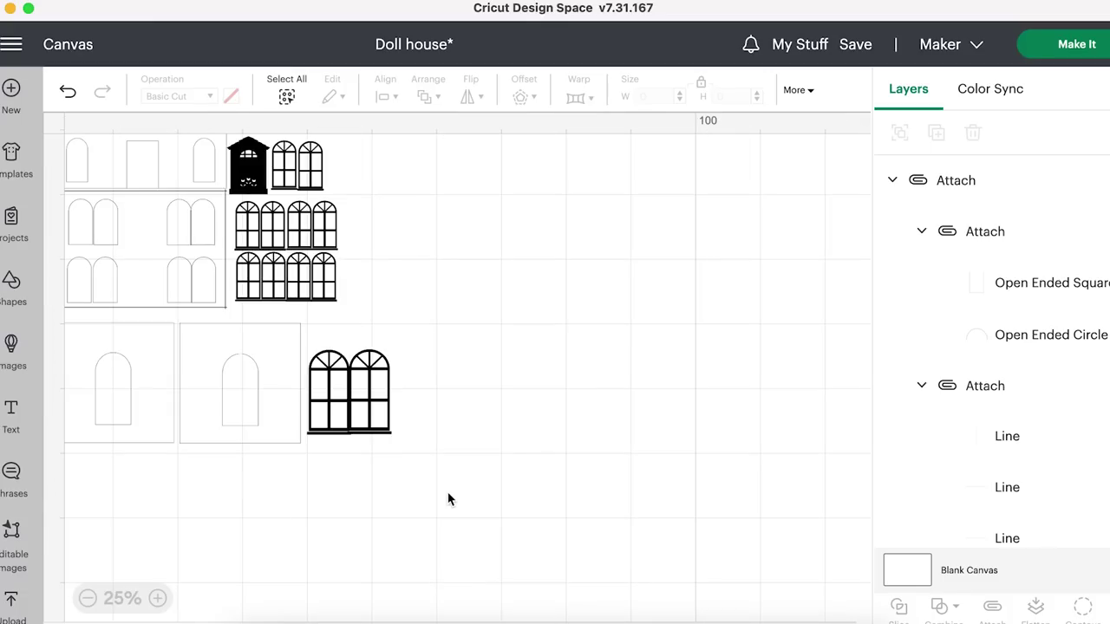
Step: Review the full canvas layout, checking the front, back and side panels against their matching window panes and door
click(159, 599)
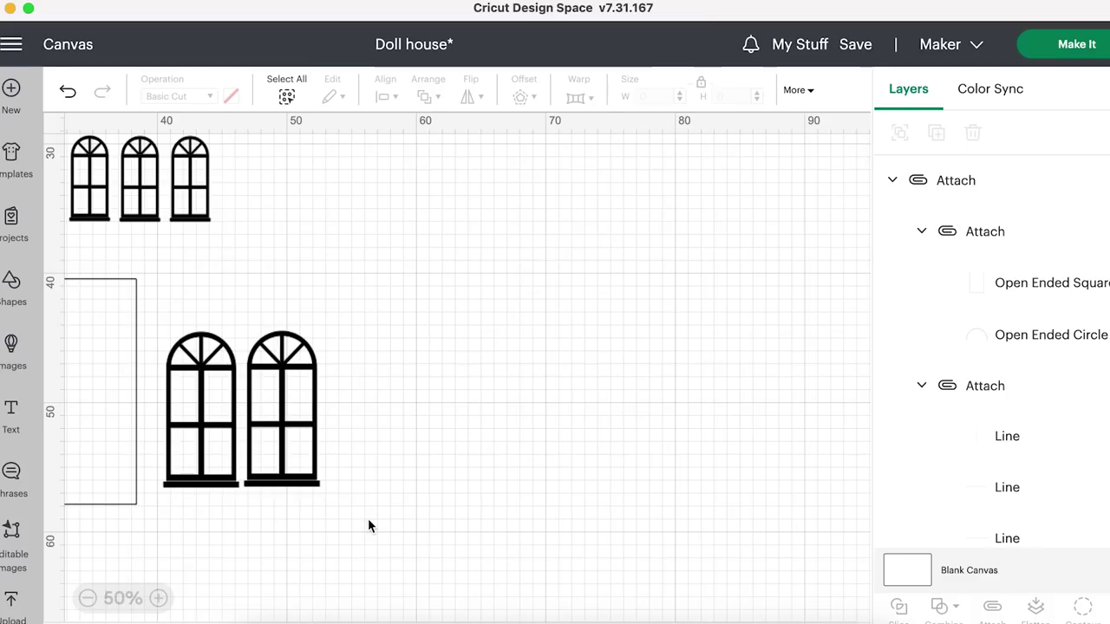
scroll(367, 519, left, 5)
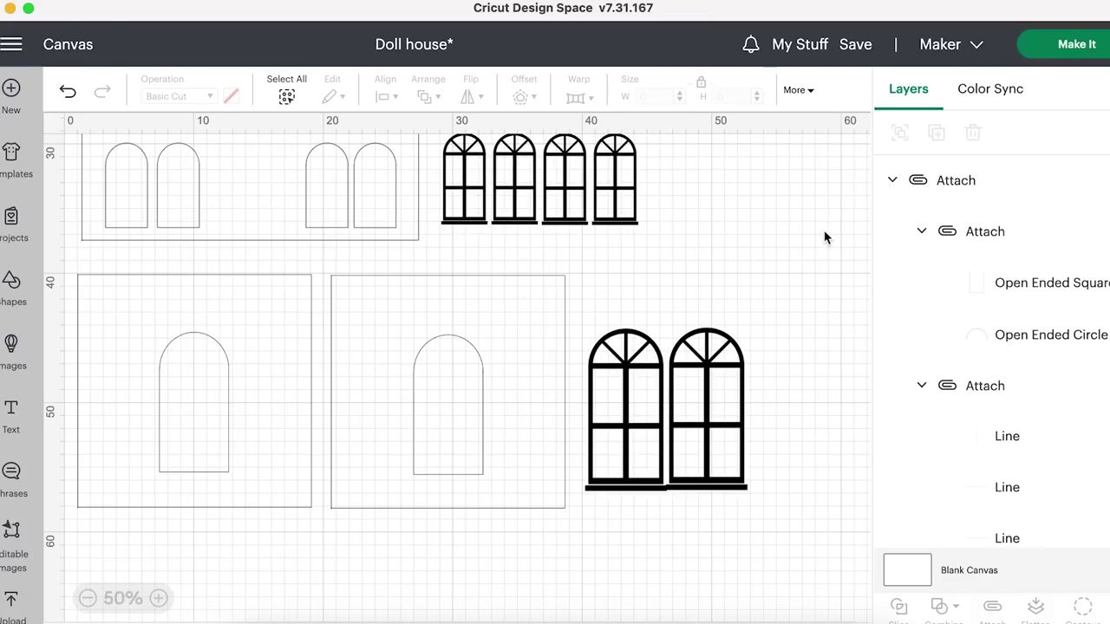
scroll(825, 237, up, 5)
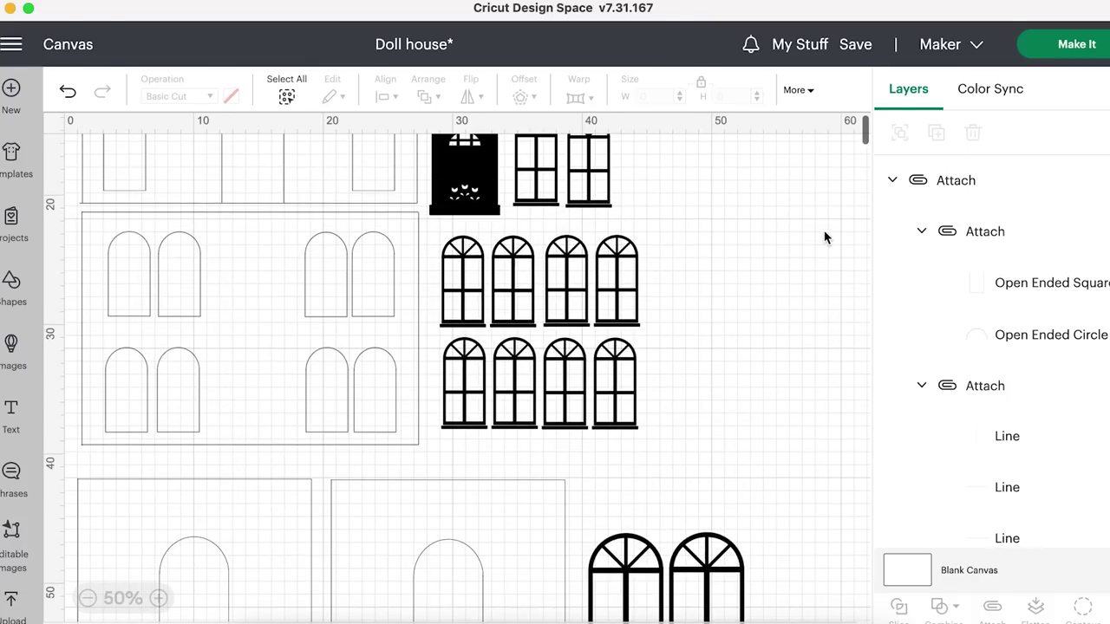
scroll(825, 238, up, 5)
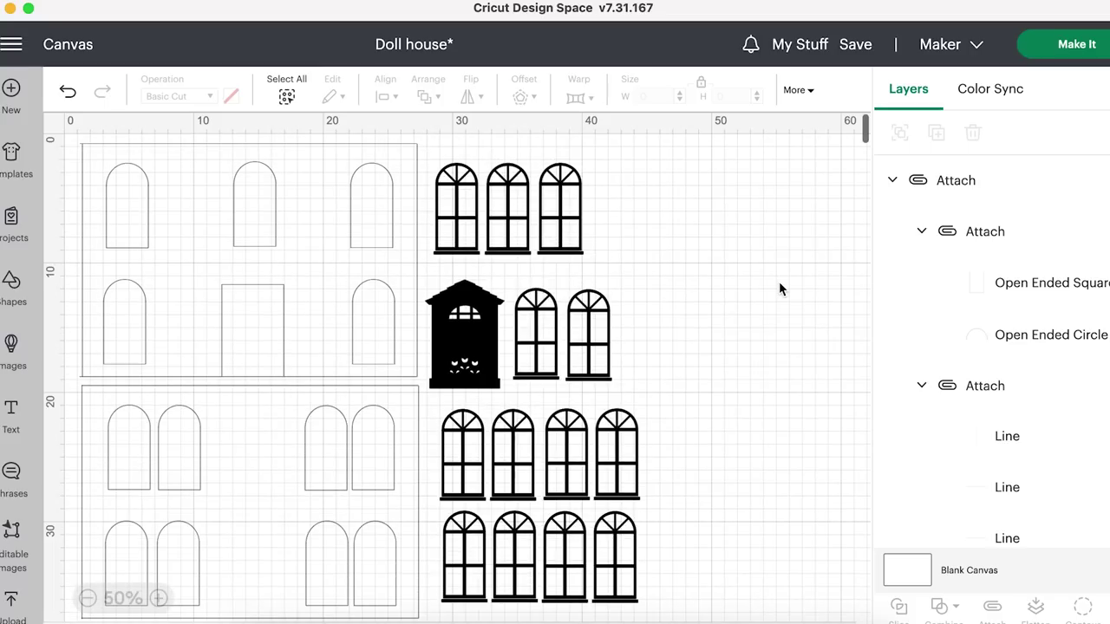
scroll(778, 289, down, 1)
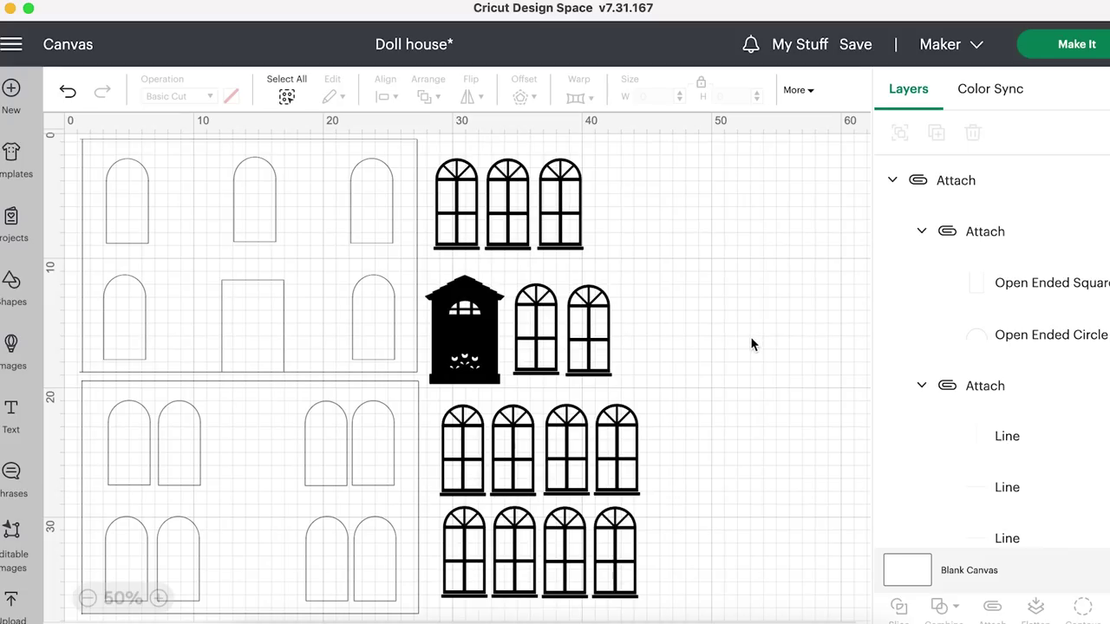
scroll(752, 344, down, 5)
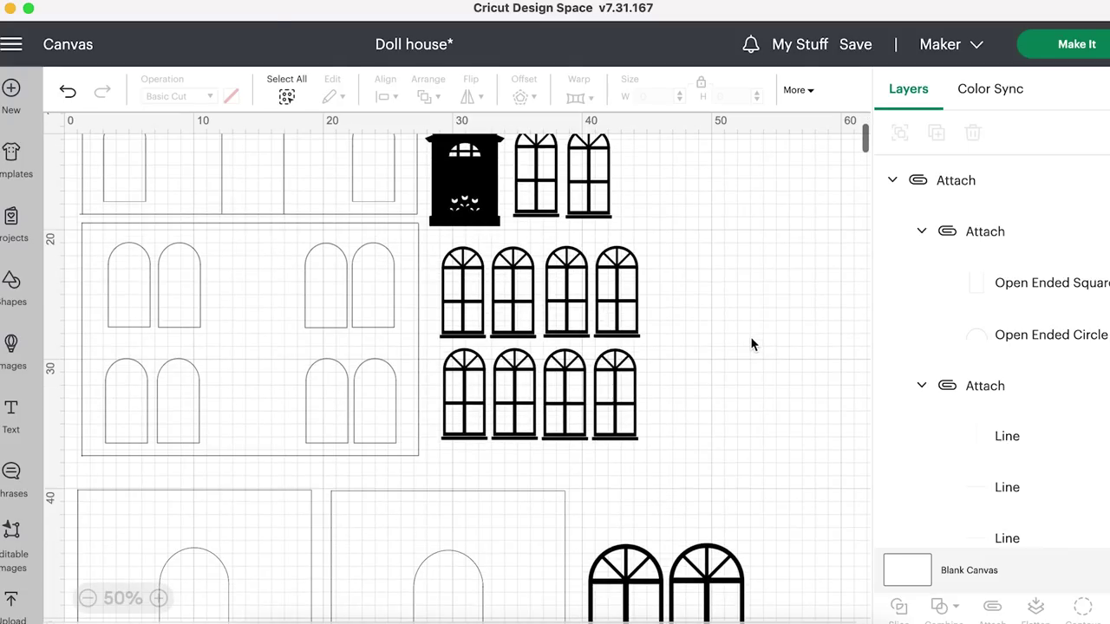
scroll(751, 345, down, 4)
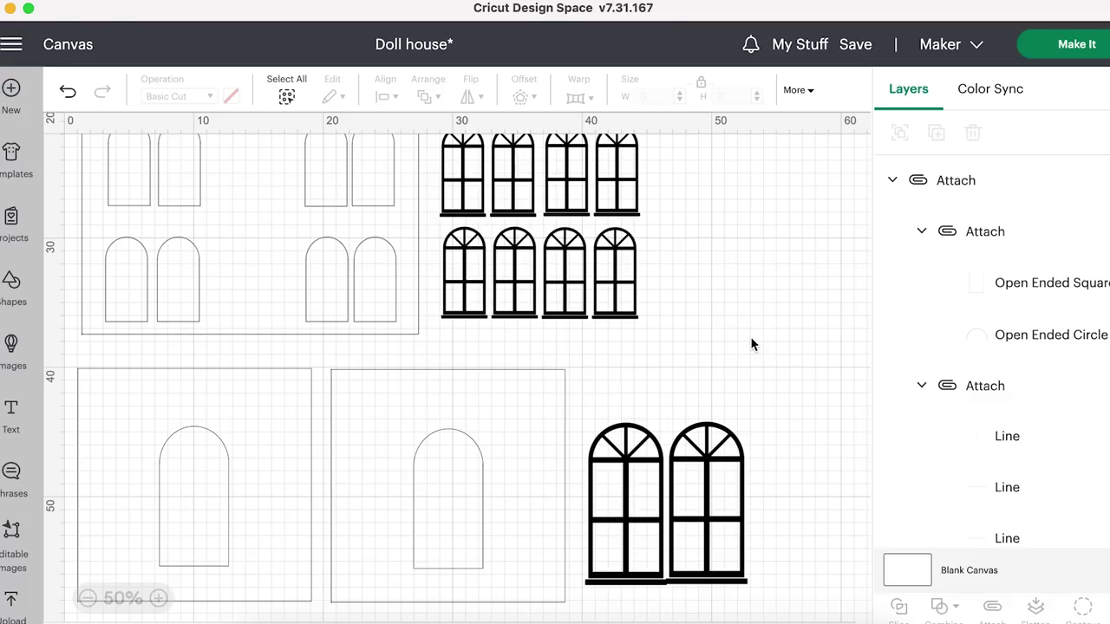
scroll(752, 345, up, 3)
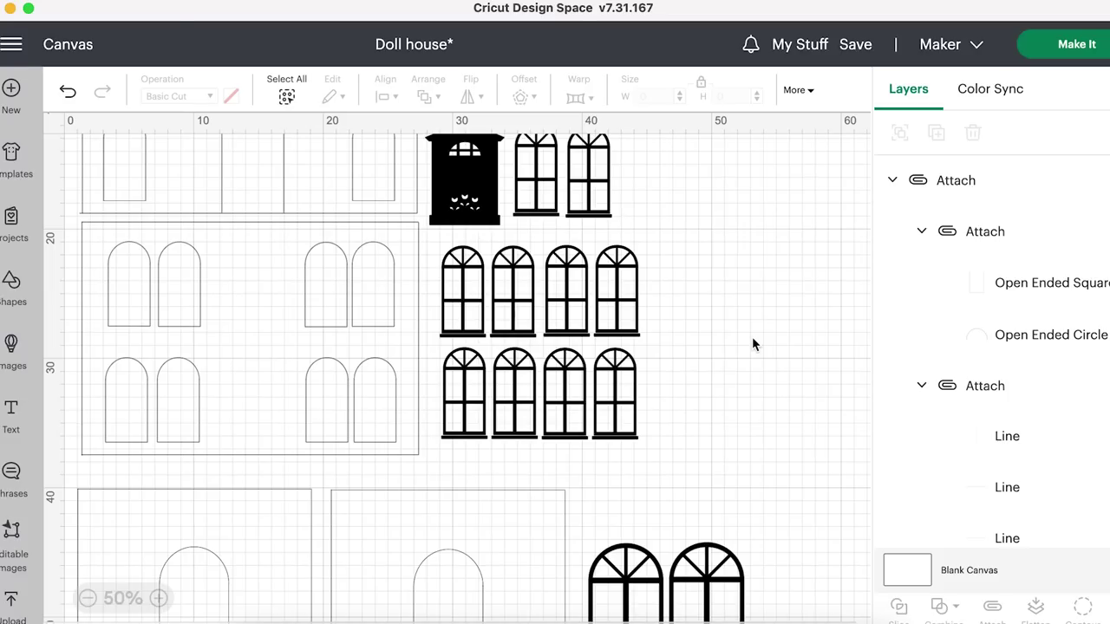
scroll(752, 345, up, 4)
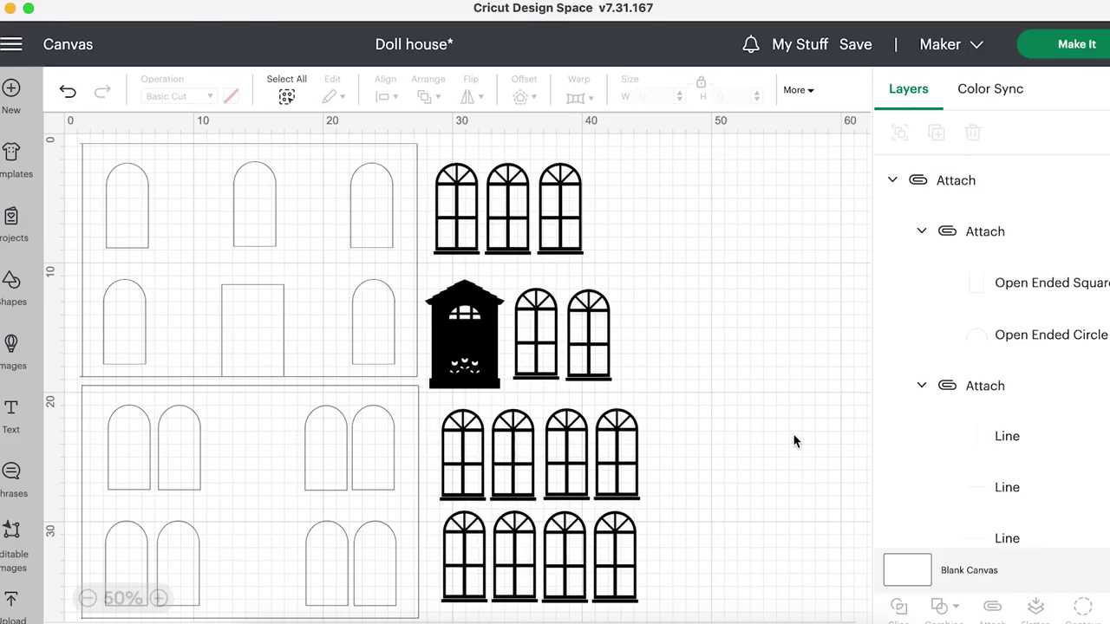
scroll(795, 442, up, 1)
scroll(794, 442, down, 8)
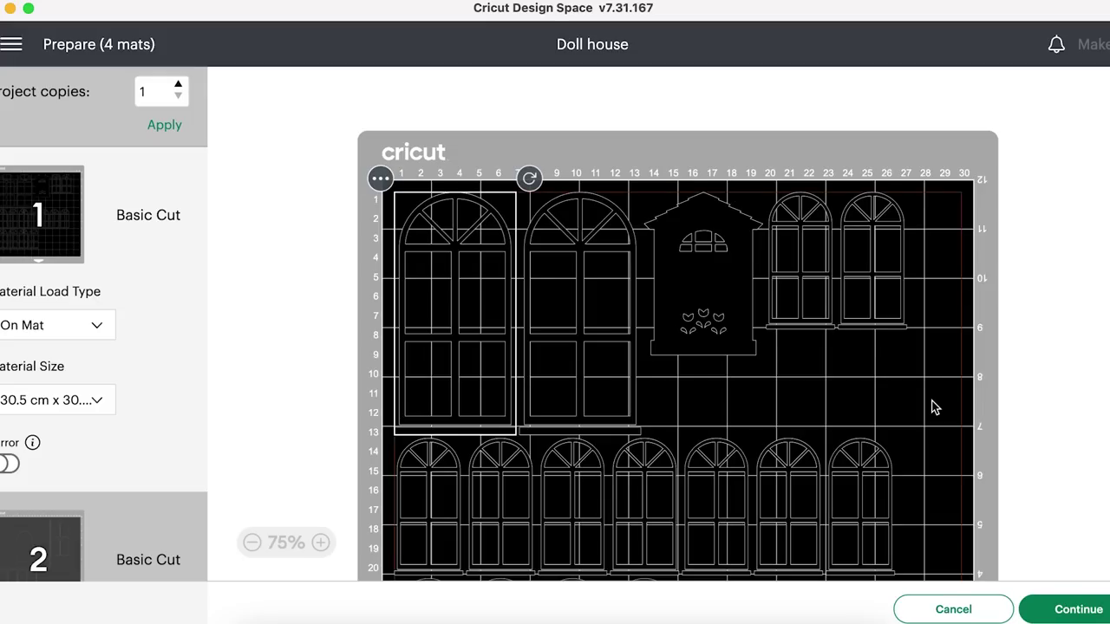
Step: Examine how the panels, window panes and door are arranged on the prepared cutting mats, revisiting mats 2 and 1
scroll(935, 408, down, 5)
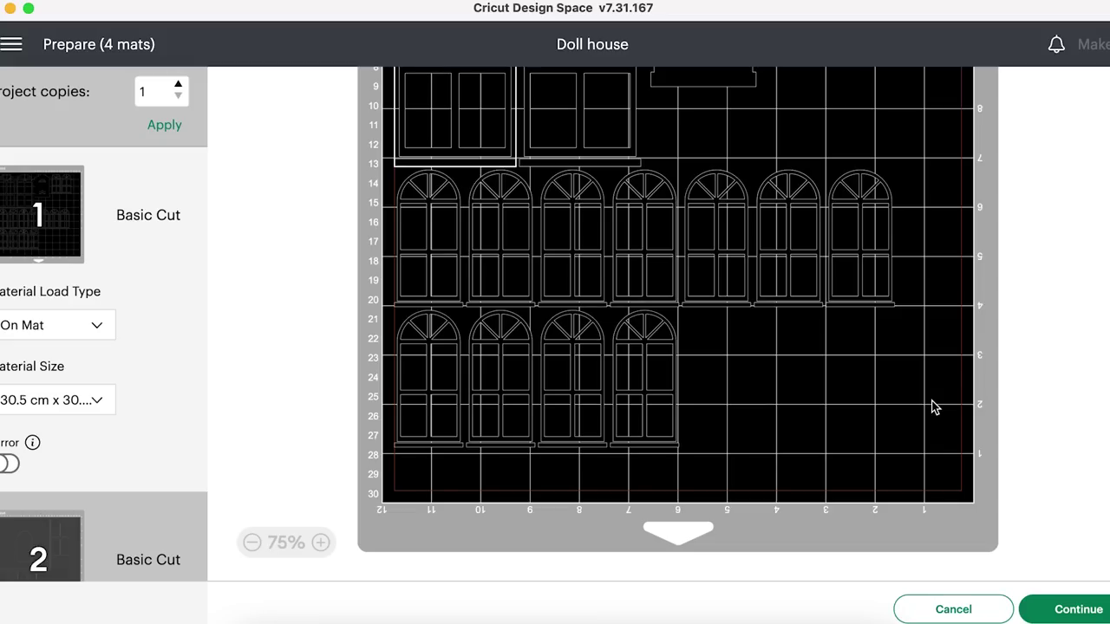
scroll(464, 439, down, 5)
scroll(464, 439, up, 5)
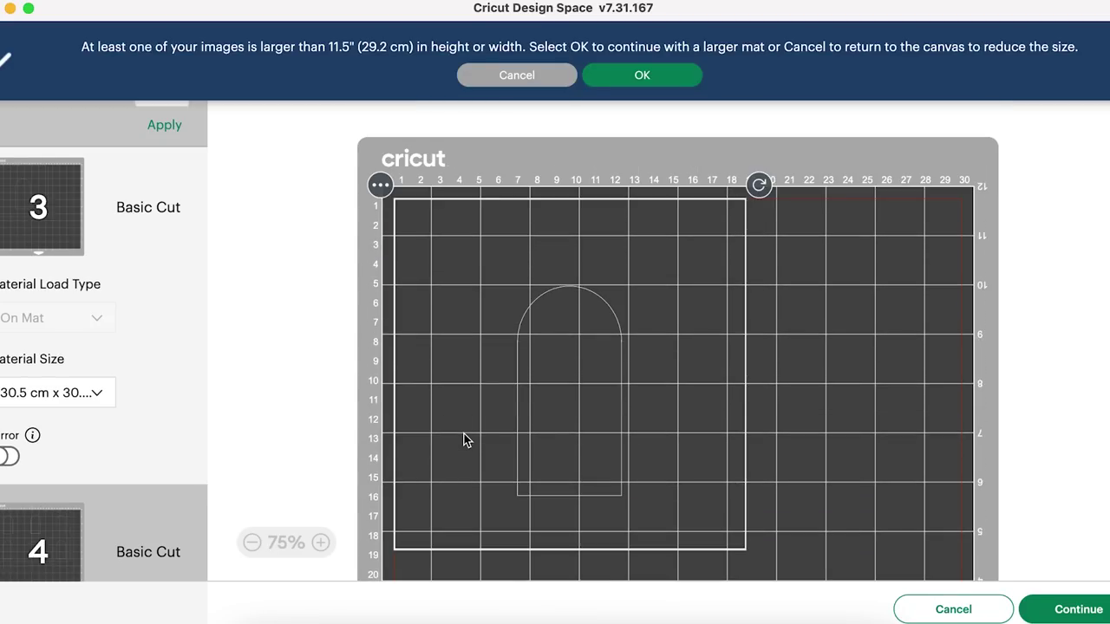
scroll(61, 299, up, 5)
click(61, 349)
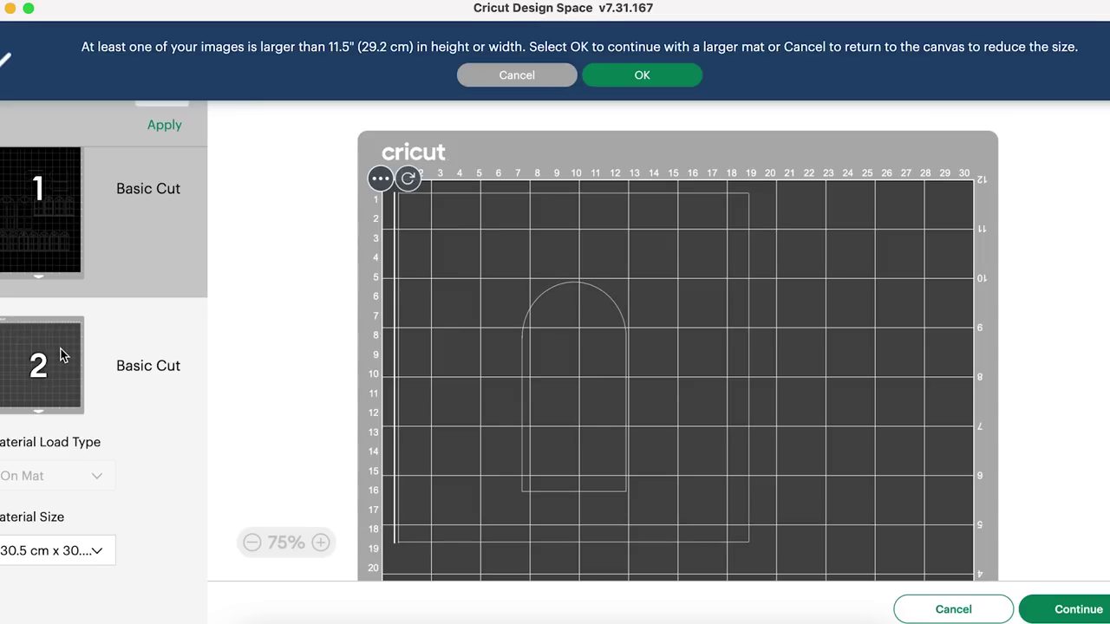
click(48, 256)
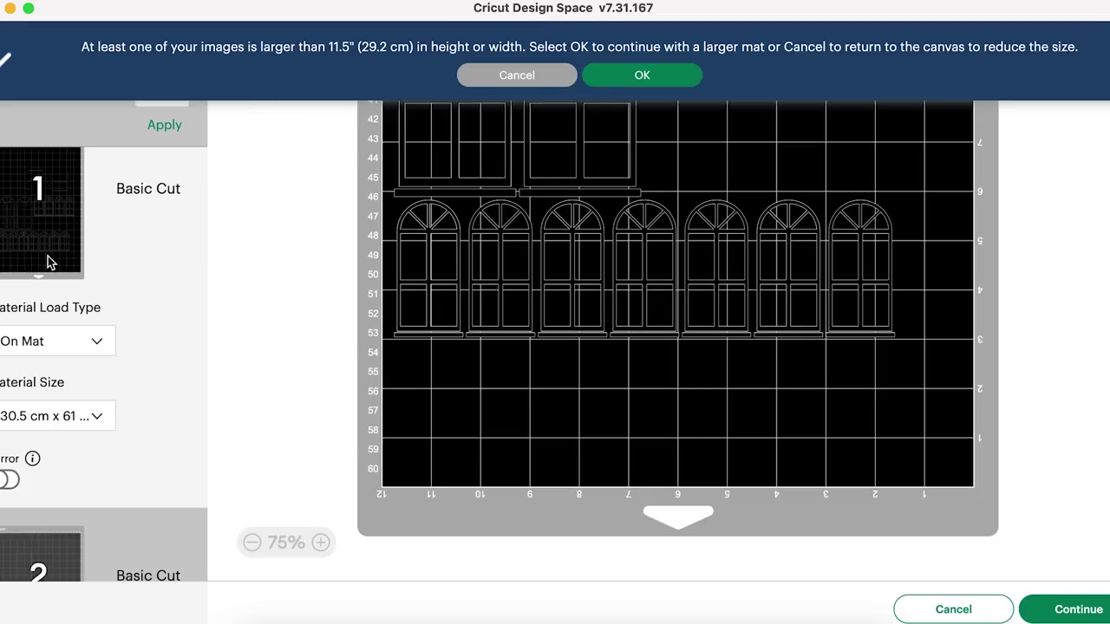
scroll(676, 382, up, 10)
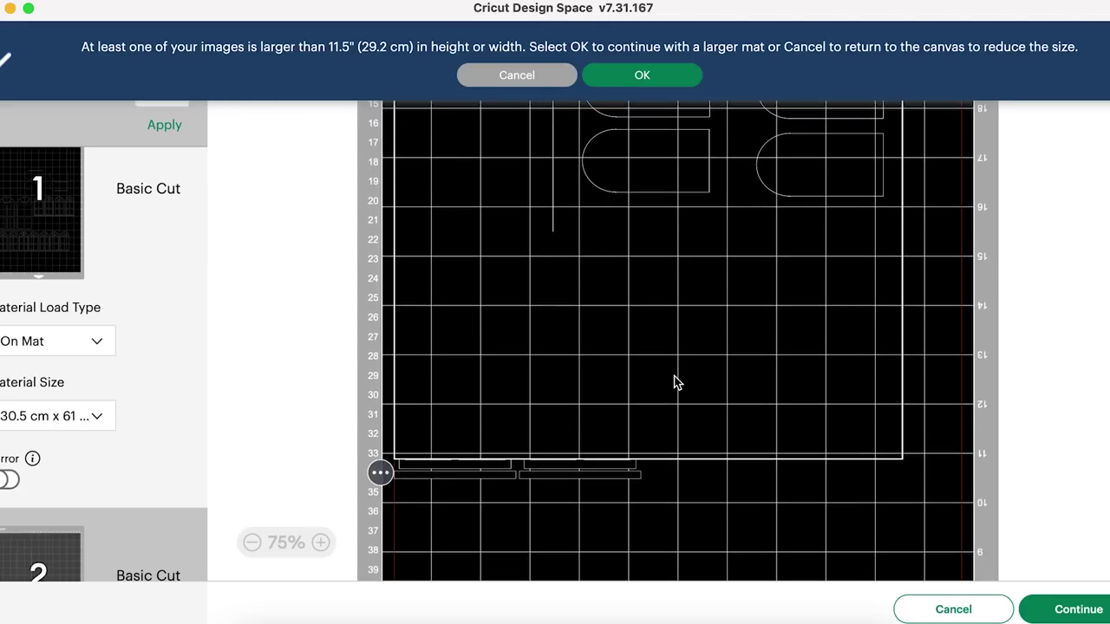
scroll(677, 383, up, 5)
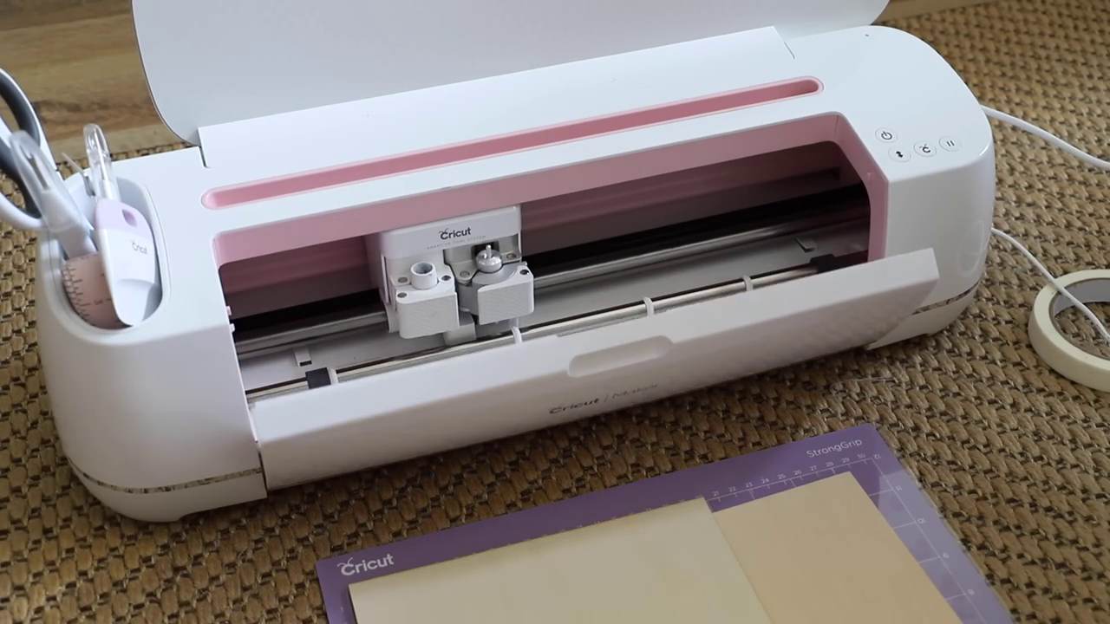